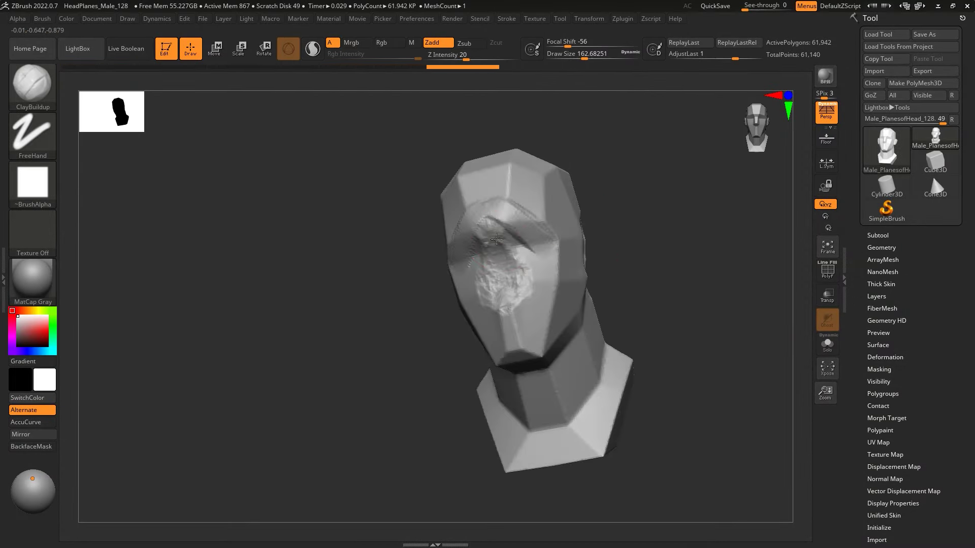
Step: Shrink the ClayBuildup brush and rough in clay strokes over the Male_PlanesofHead face and ear
key("space")
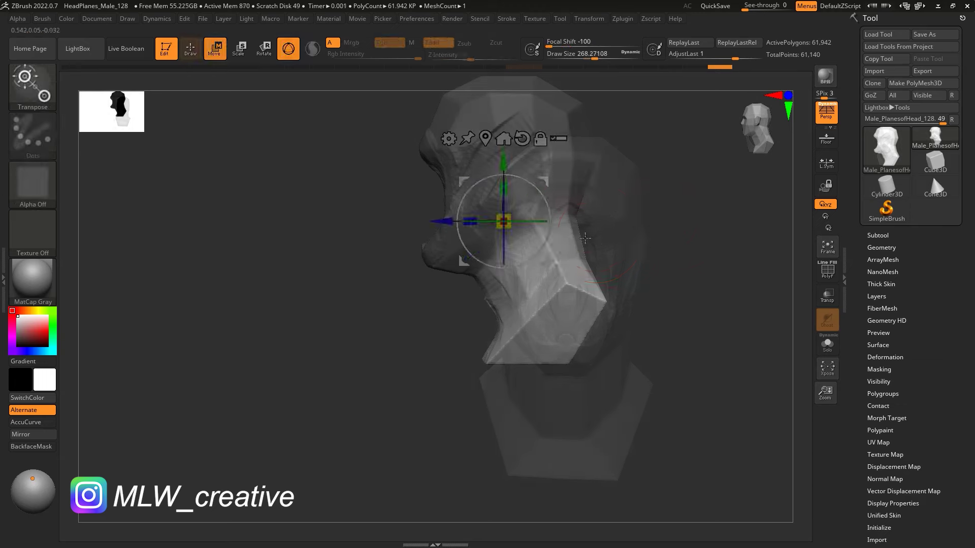
Step: Rotate the head piece to a new angle with Transpose, then orbit to a front view
left_click_drag(585, 238, 545, 204)
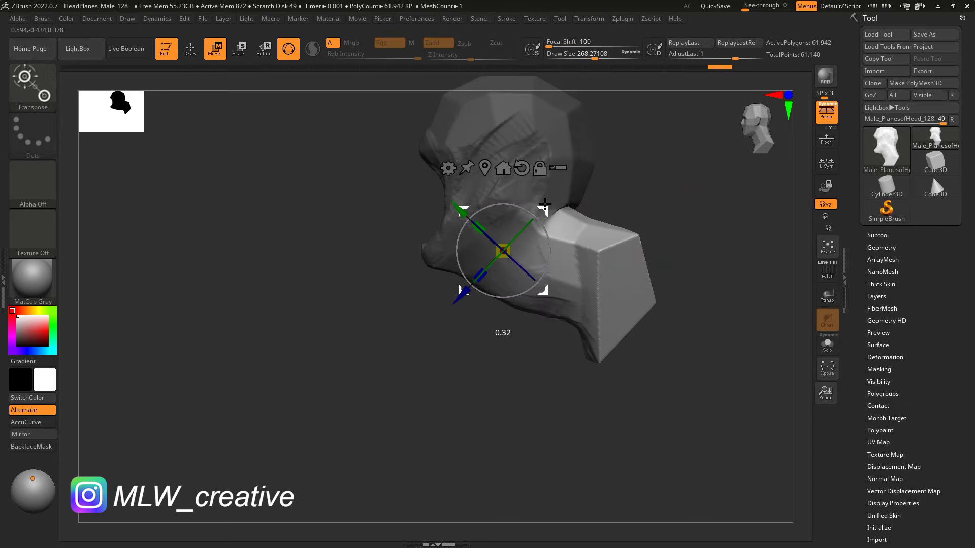
key("q")
left_click_drag(631, 185, 545, 216)
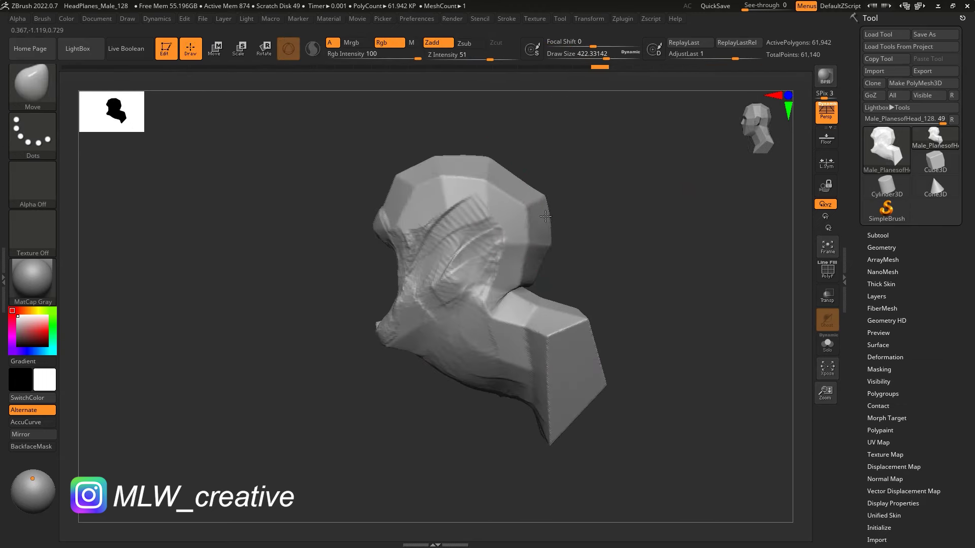
left_click_drag(624, 202, 490, 247)
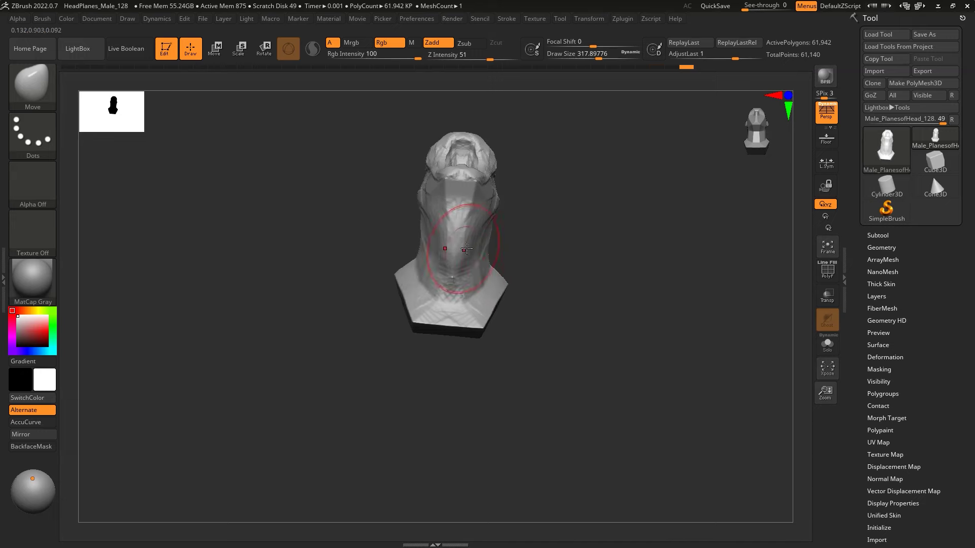
Step: With a smaller ClayBuildup brush, build up the elongated skull and ridged brow from several angles
key("b")
key("c")
key("b")
left_click_drag(634, 217, 522, 272)
key("space")
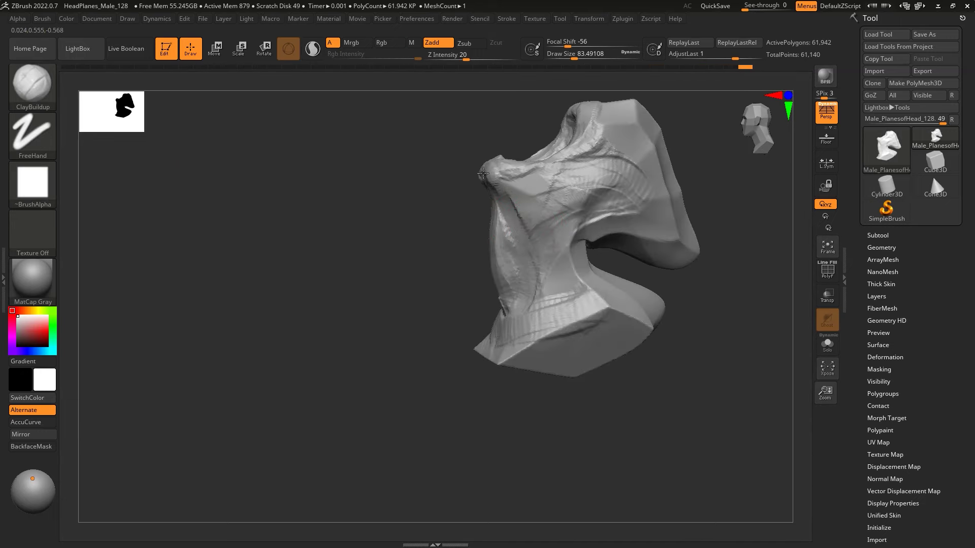
left_click_drag(601, 268, 701, 254)
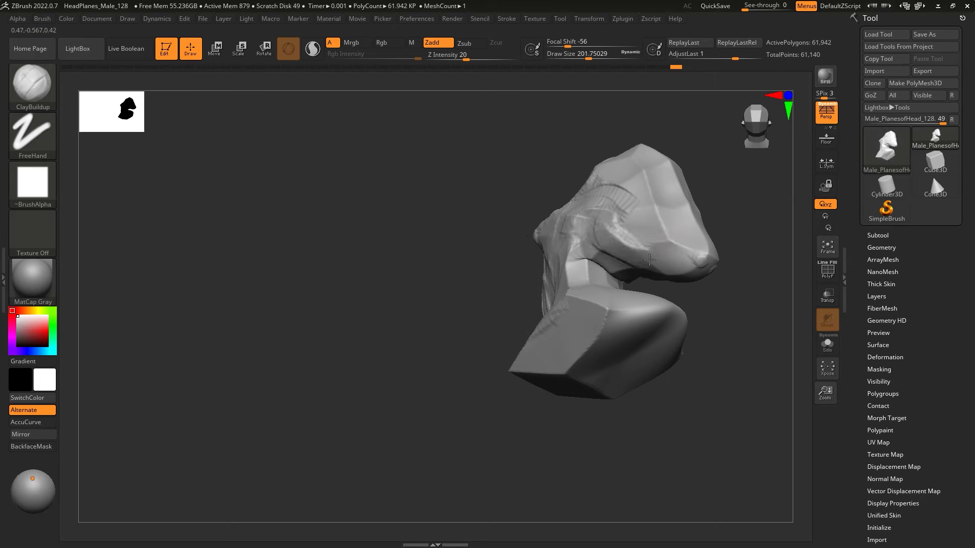
left_click_drag(707, 163, 534, 327)
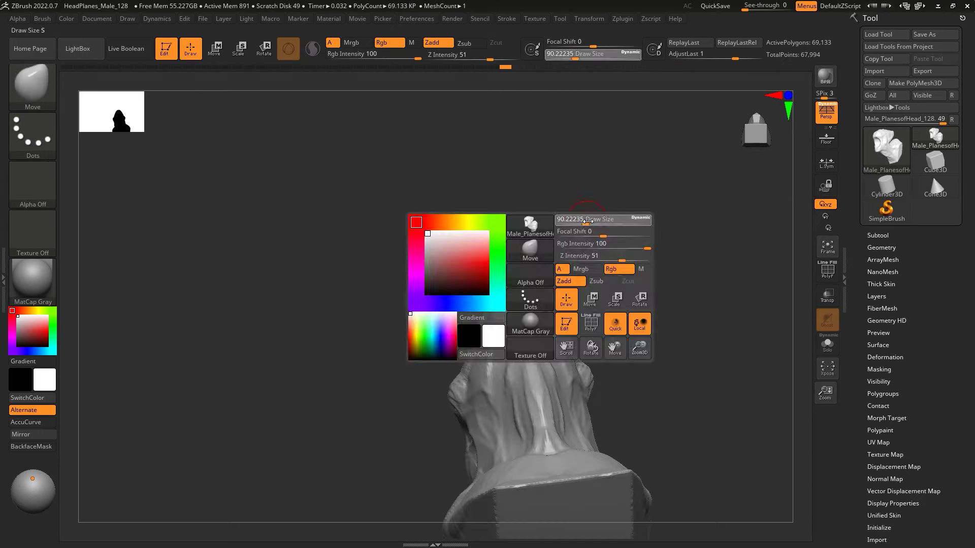
mouse_move(629, 245)
left_mouse_down()
mouse_move(653, 330)
mouse_move(565, 217)
left_mouse_up()
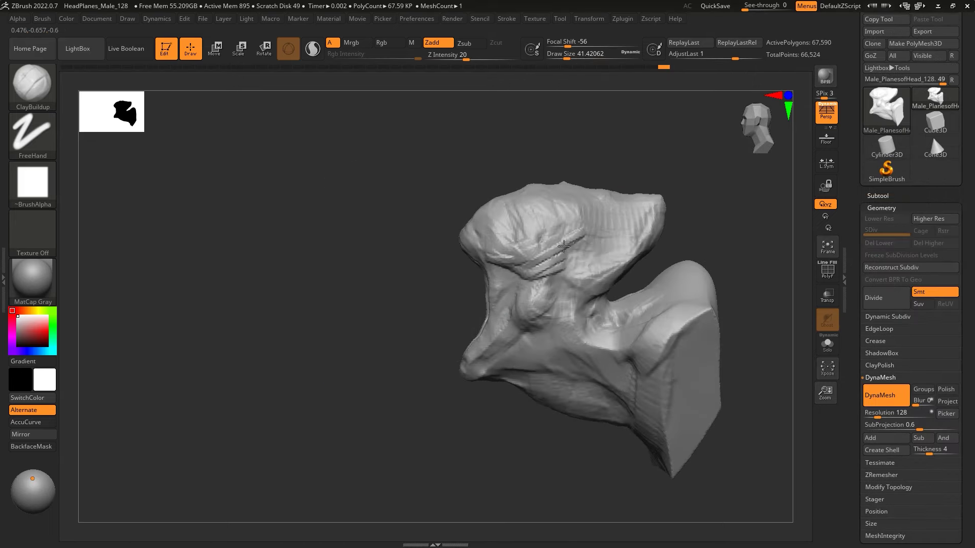
Step: Pull out the creature's gaping jaw with an enlarged Move brush
mouse_move(496, 265)
right_mouse_down()
mouse_move(644, 246)
mouse_move(620, 246)
right_mouse_up()
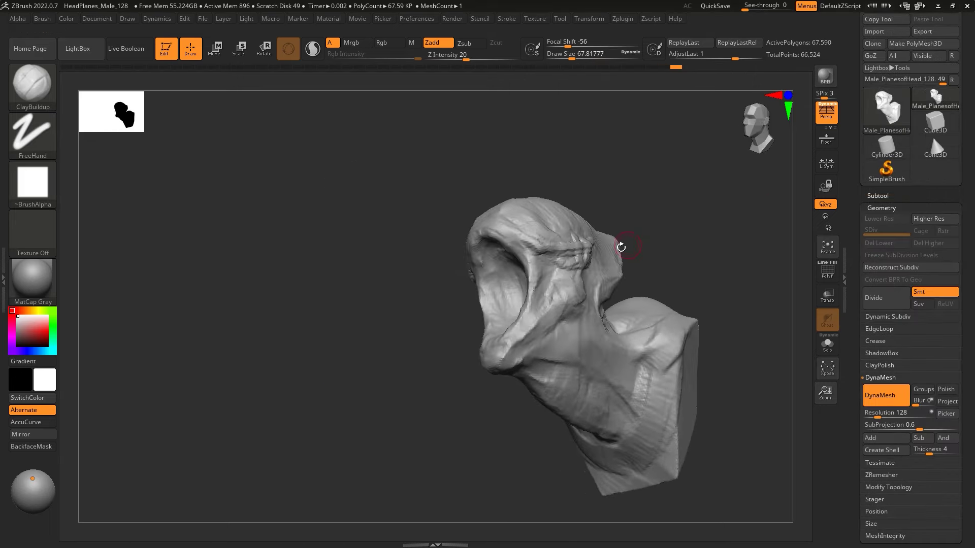
mouse_move(551, 249)
right_mouse_down()
mouse_move(649, 312)
mouse_move(620, 231)
right_mouse_up()
key("b")
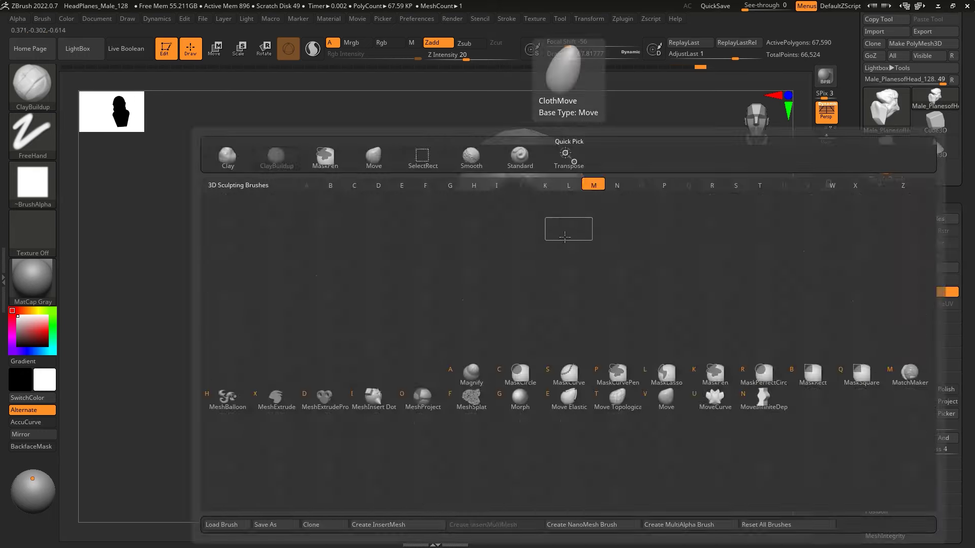
key("m")
key("v")
mouse_move(554, 281)
right_mouse_down()
mouse_move(528, 342)
mouse_move(487, 312)
right_mouse_up()
right_click_drag(542, 401, 516, 322)
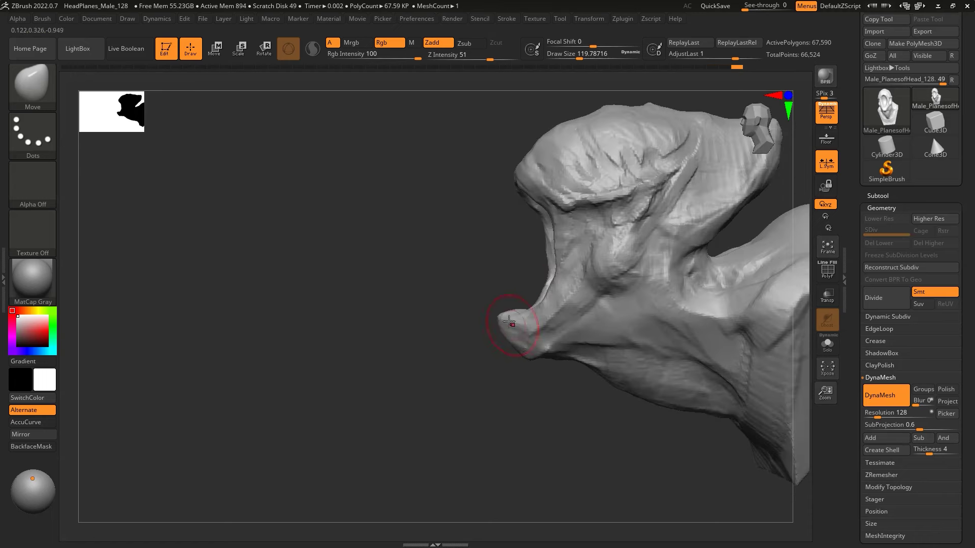
key("space")
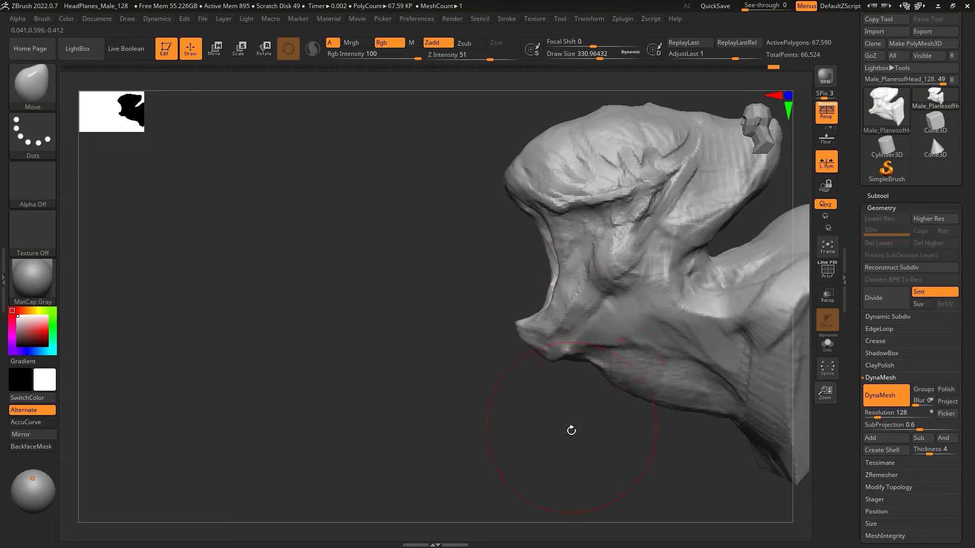
right_click_drag(571, 428, 631, 381)
Step: Alternate ClayBuildup and Move to mass out the folded neck and shoulders
key("b")
key("c")
key("b")
key("space")
mouse_move(623, 226)
right_mouse_down()
mouse_move(718, 279)
mouse_move(627, 269)
mouse_move(651, 322)
mouse_move(653, 305)
mouse_move(502, 294)
right_mouse_up()
key("b")
key("m")
key("v")
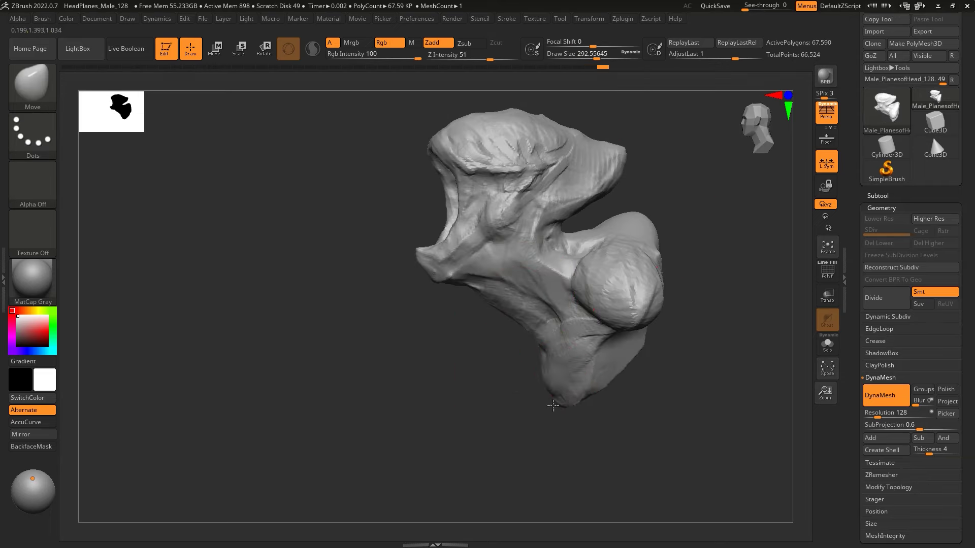
Step: Add more clay around the bust and raise the DynaMesh resolution to 224
mouse_move(573, 408)
right_mouse_down()
mouse_move(660, 356)
mouse_move(747, 348)
right_mouse_up()
key("b")
key("c")
key("b")
mouse_move(604, 213)
right_mouse_down()
mouse_move(658, 256)
mouse_move(602, 367)
right_mouse_up()
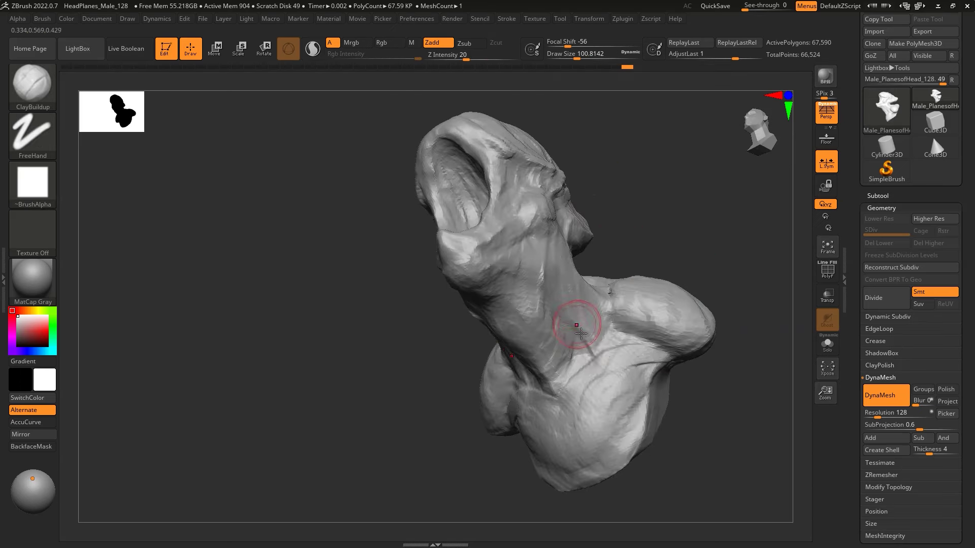
mouse_move(567, 407)
right_mouse_down()
mouse_move(747, 261)
mouse_move(559, 243)
mouse_move(600, 308)
mouse_move(580, 345)
right_mouse_up()
key("b")
mouse_move(642, 335)
right_mouse_down()
mouse_move(615, 387)
mouse_move(718, 266)
mouse_move(691, 313)
right_mouse_up()
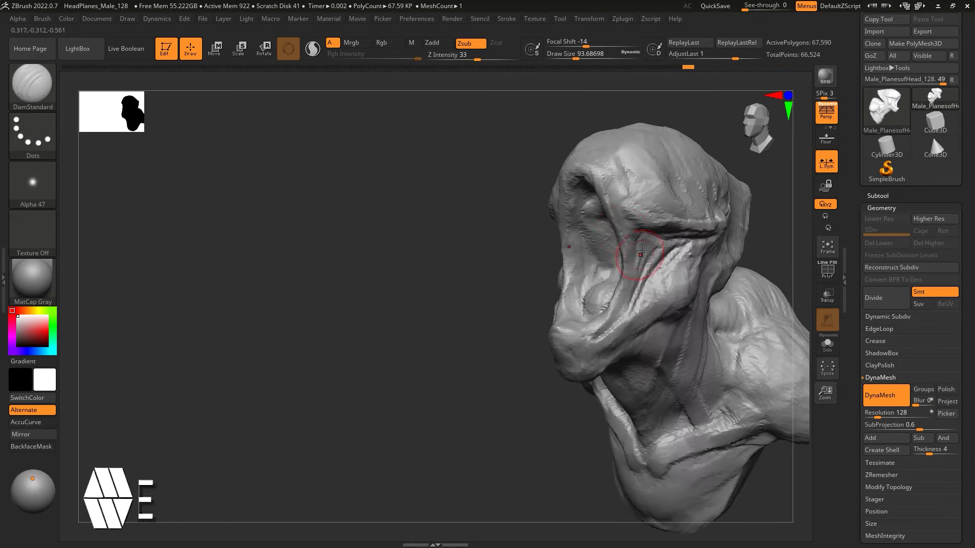
left_click_drag(869, 413, 881, 418)
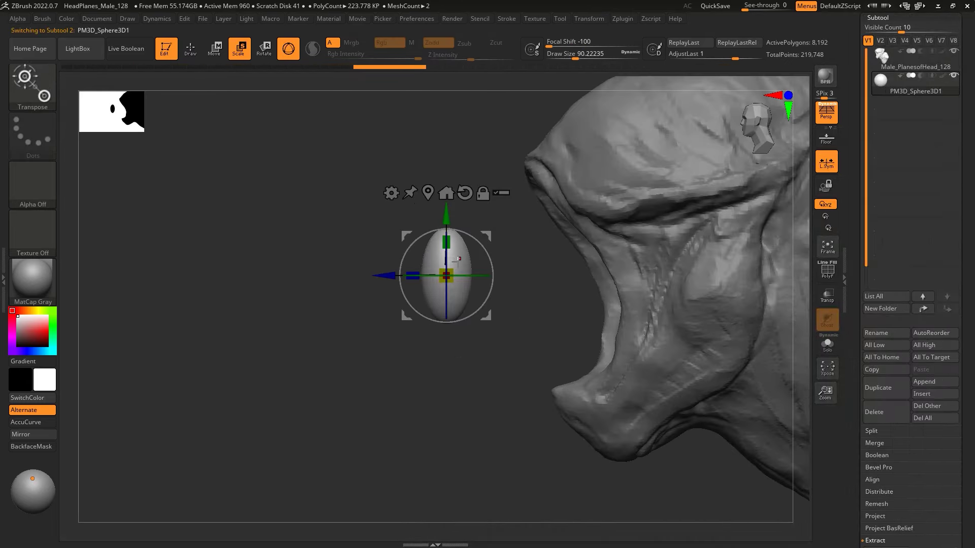
Step: Leave Transpose and switch to the Pinch brush at a new size
key("q")
key("b")
key("p")
key("i")
key("space")
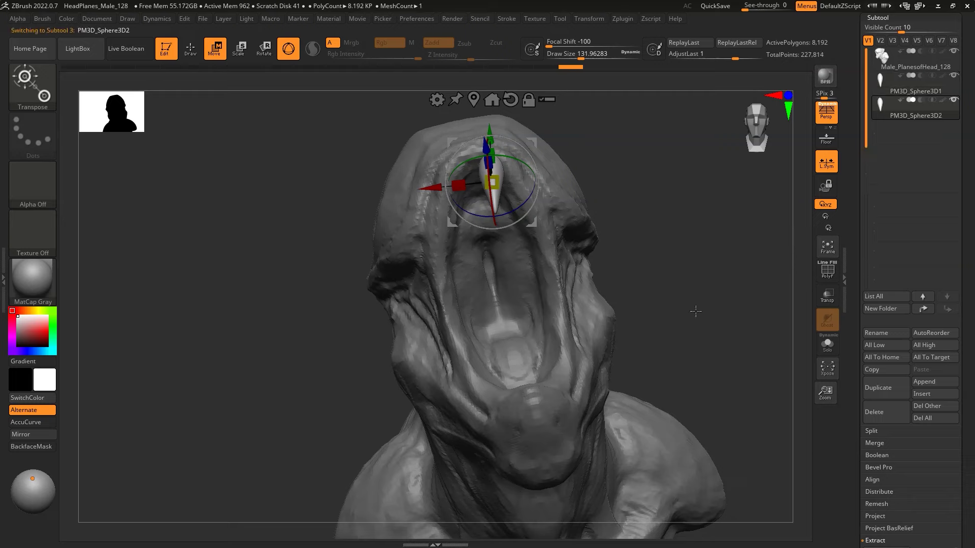
Step: Duplicate a sphere tooth and check the fang placement inside the mouth from several angles
left_click_drag(533, 146, 510, 148)
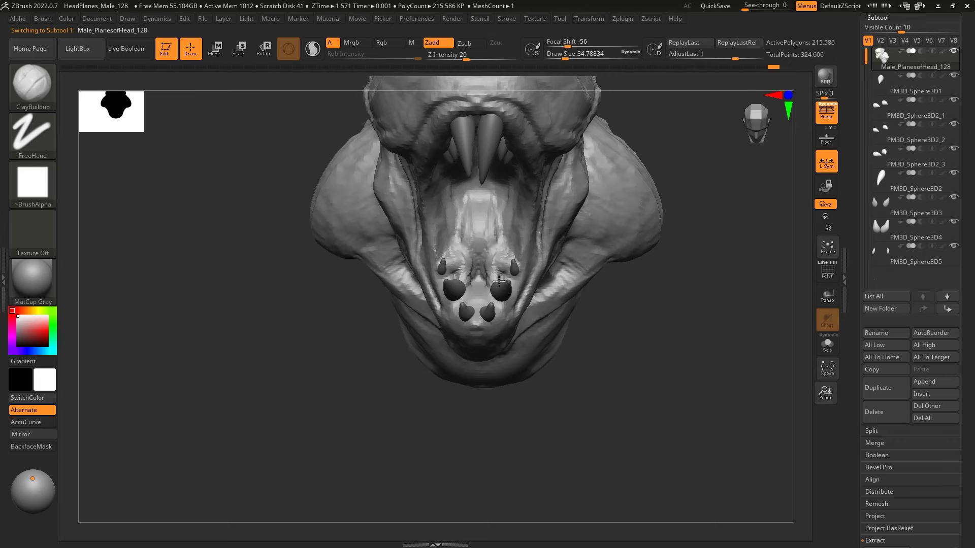
left_click_drag(590, 351, 485, 316)
mouse_move(571, 179)
left_mouse_down()
mouse_move(603, 276)
mouse_move(655, 163)
mouse_move(609, 182)
left_mouse_up()
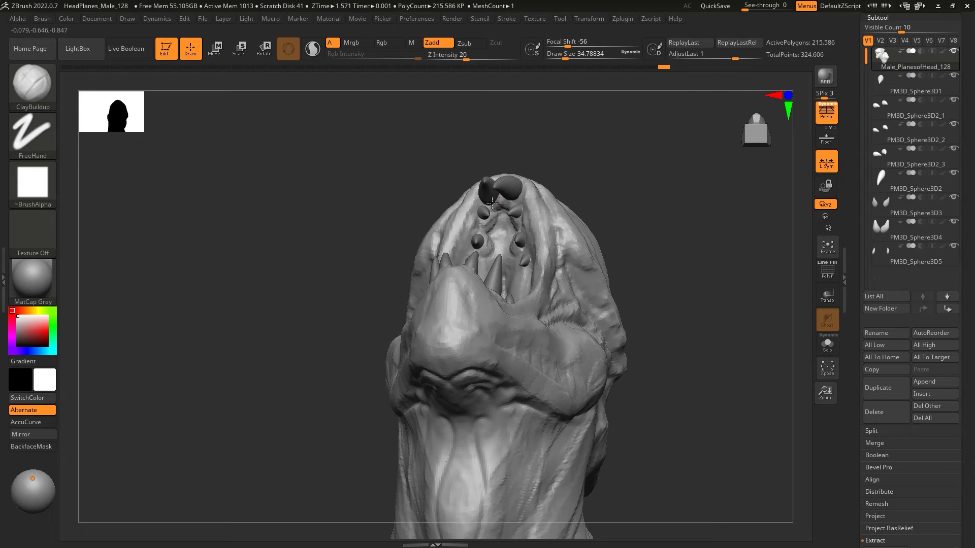
right_click_drag(500, 198, 503, 236)
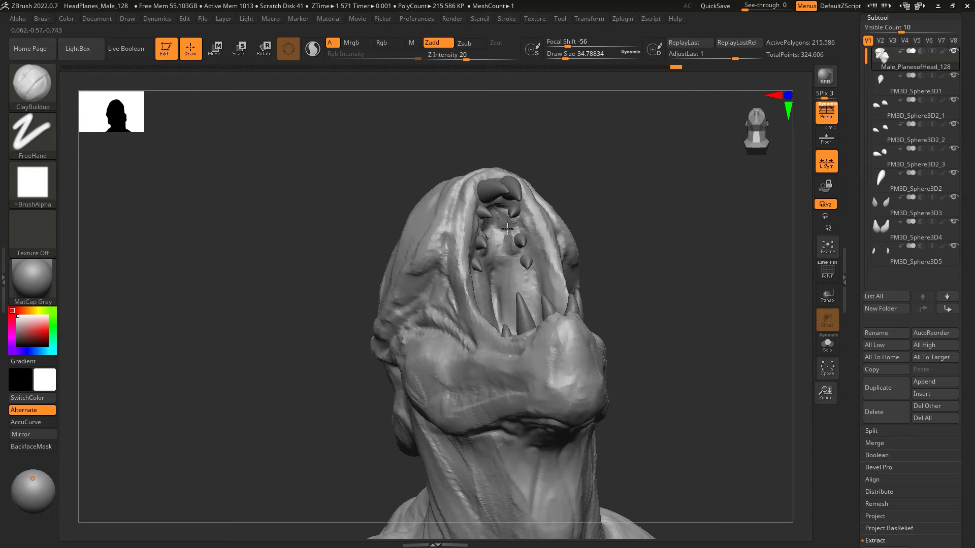
mouse_move(524, 252)
right_mouse_down()
mouse_move(577, 163)
mouse_move(634, 245)
right_mouse_up()
Step: Resize the brush and orbit the head to show the open mouth
key("space")
left_click_drag(634, 244, 630, 244)
right_click_drag(507, 233, 323, 224)
right_click_drag(590, 200, 606, 211)
Step: Carve sharp creases into the head and neck with DamStandard
key("b")
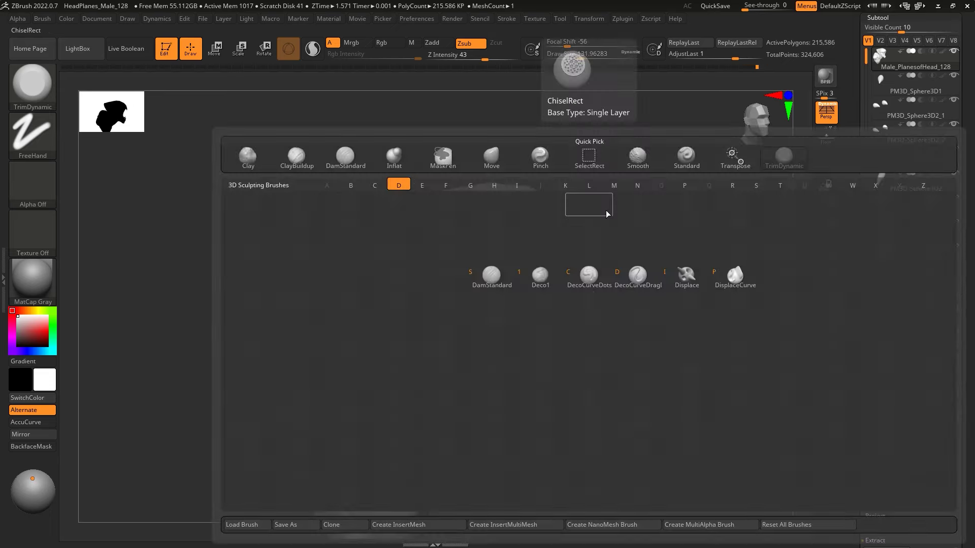
key("d")
key("s")
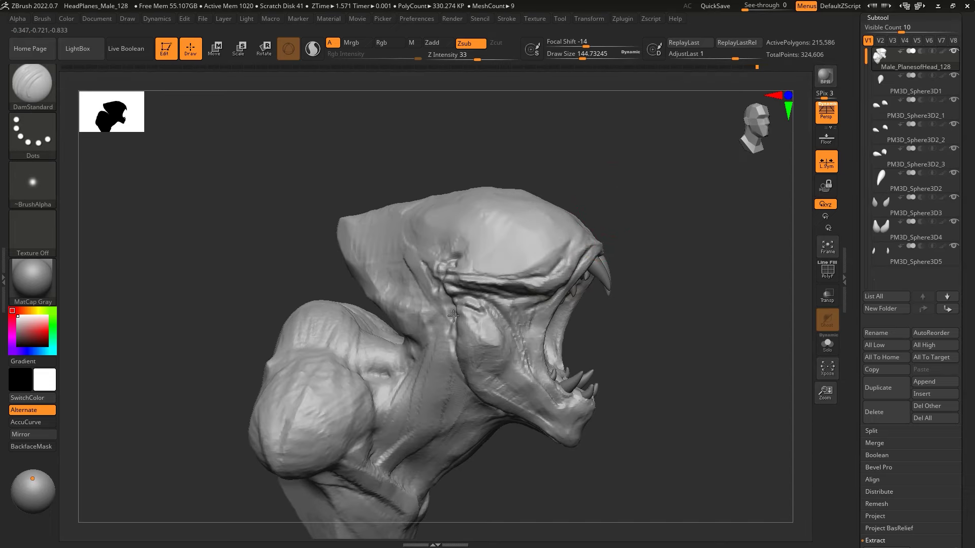
right_click_drag(453, 316, 485, 291)
right_click_drag(418, 245, 479, 185)
right_click_drag(457, 294, 592, 233)
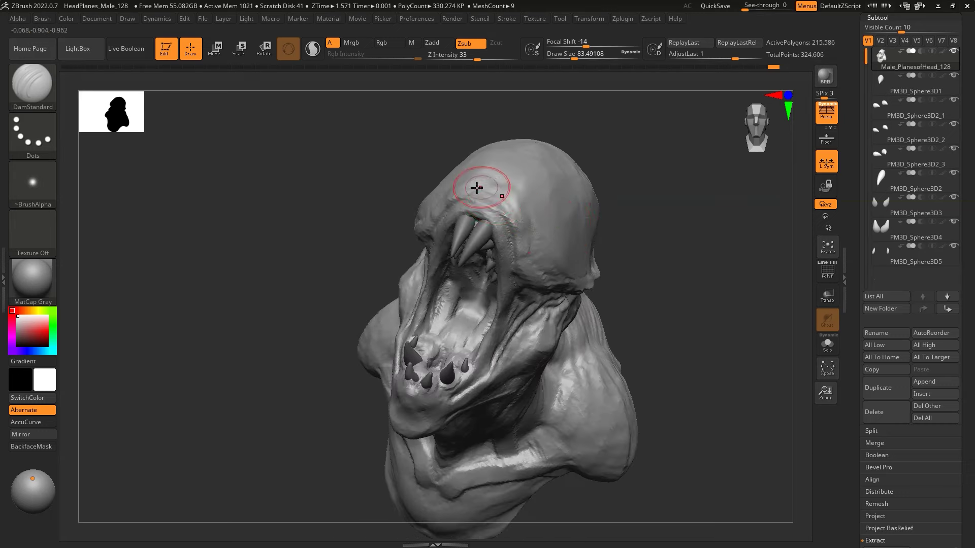
right_click_drag(488, 210, 511, 201)
mouse_move(535, 141)
right_mouse_down()
mouse_move(576, 214)
mouse_move(390, 287)
mouse_move(572, 196)
mouse_move(540, 214)
mouse_move(635, 257)
right_mouse_up()
Step: Reshape the jaw profile with Move and pull the back of the skull slightly down
key("b")
key("m")
key("v")
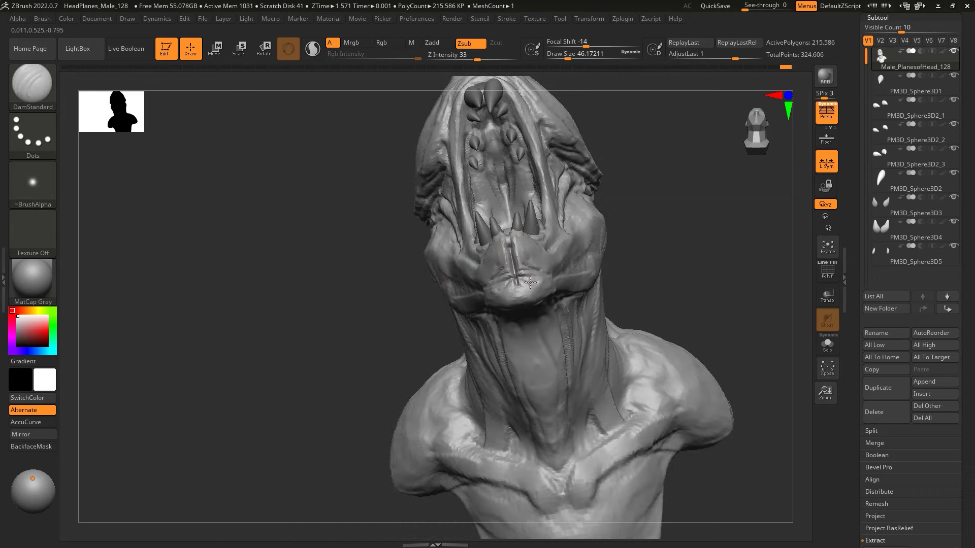
right_click_drag(519, 280, 571, 262)
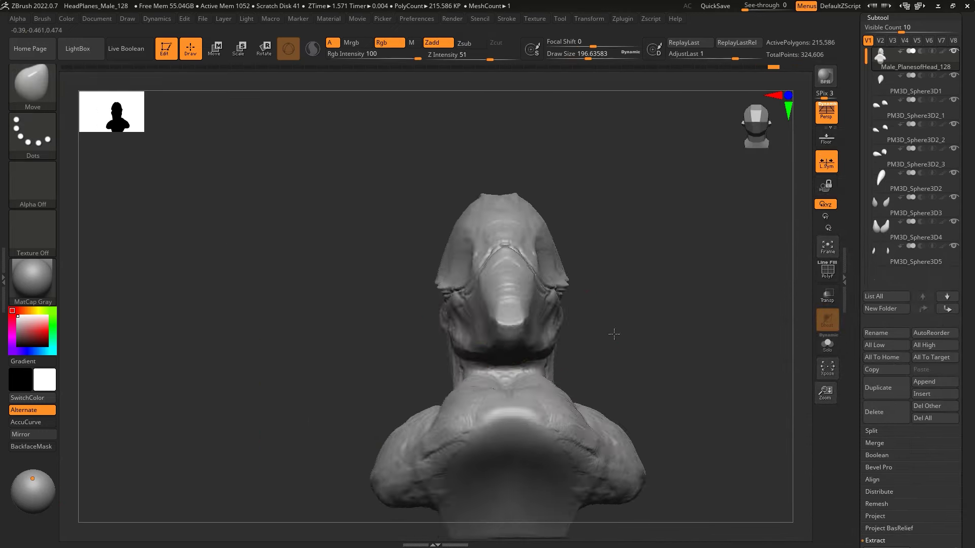
left_click_drag(612, 355, 670, 279)
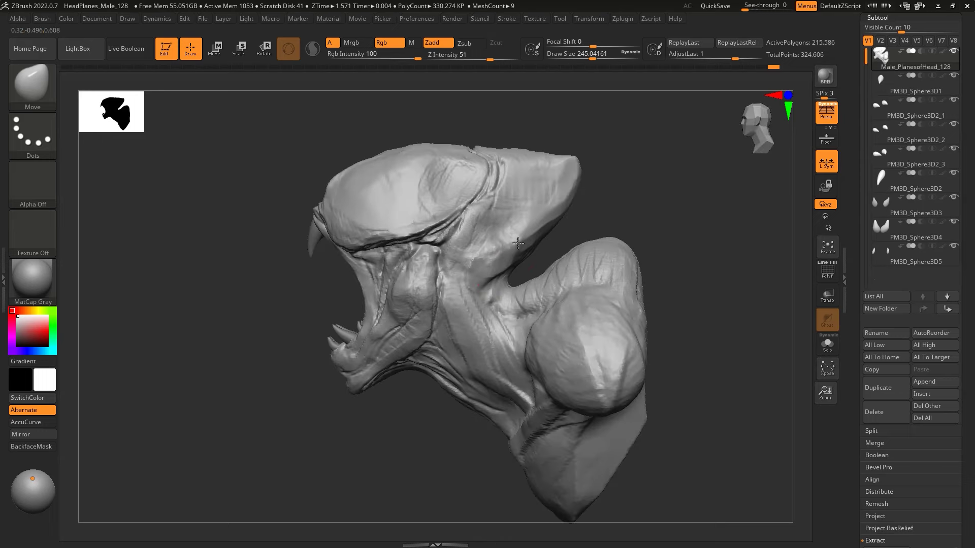
left_click_drag(543, 154, 546, 161)
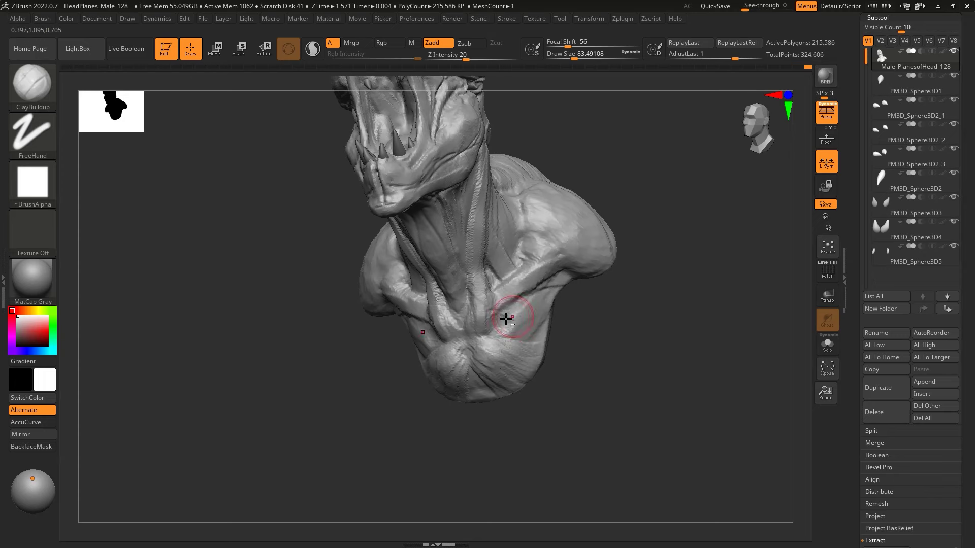
Step: Review the bust's front, underside and neck, then resize and select ClayBuildup
right_click_drag(526, 335, 499, 343)
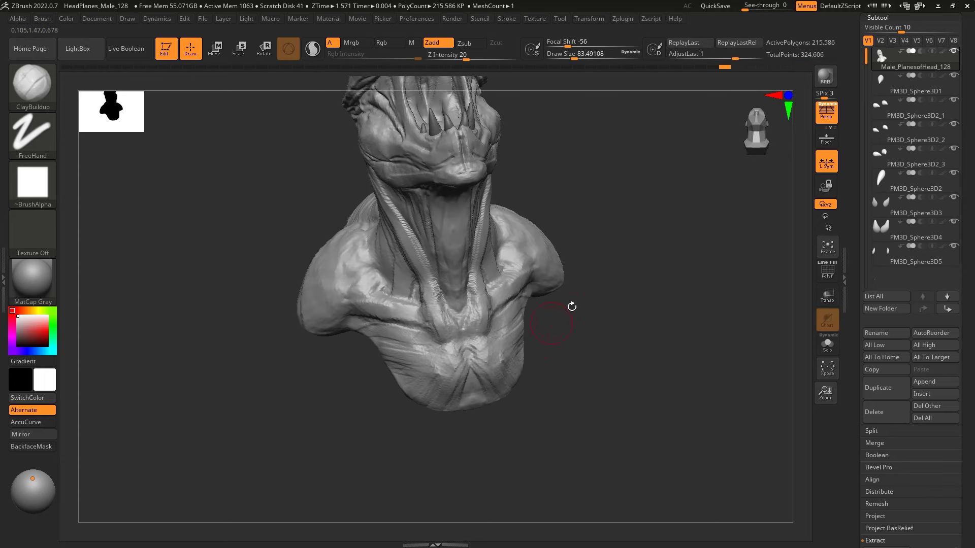
right_click_drag(572, 307, 547, 259)
mouse_move(589, 206)
right_mouse_down()
mouse_move(530, 213)
mouse_move(519, 203)
right_mouse_up()
mouse_move(494, 171)
right_mouse_down()
mouse_move(665, 192)
mouse_move(648, 327)
right_mouse_up()
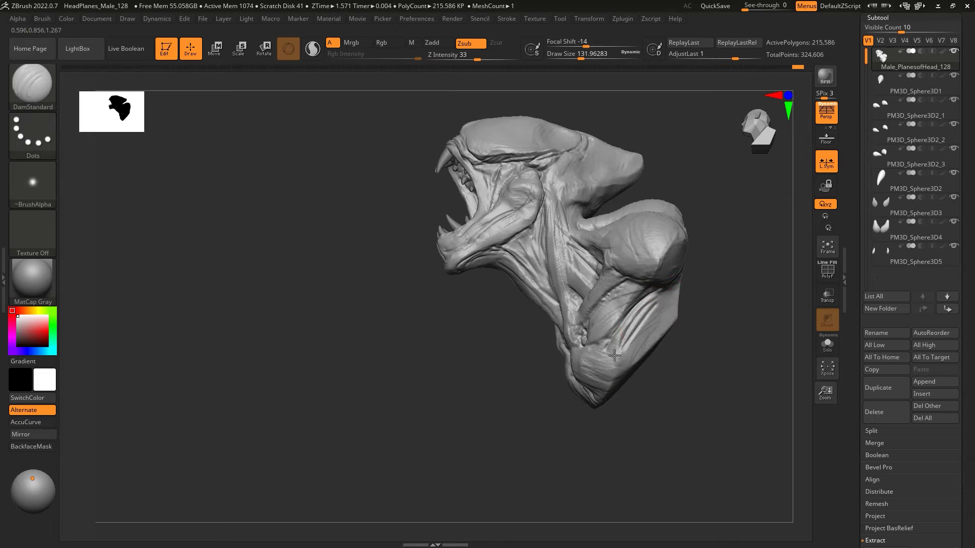
mouse_move(633, 342)
right_mouse_down()
mouse_move(718, 324)
mouse_move(609, 347)
right_mouse_up()
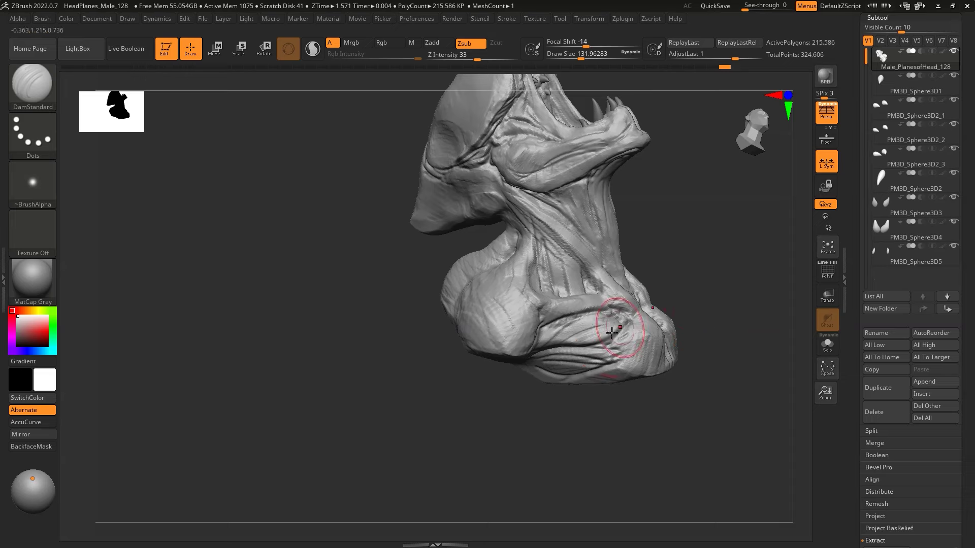
mouse_move(698, 273)
right_mouse_down()
mouse_move(601, 339)
mouse_move(609, 325)
mouse_move(598, 310)
mouse_move(531, 409)
mouse_move(568, 151)
right_mouse_up()
right_click(601, 338)
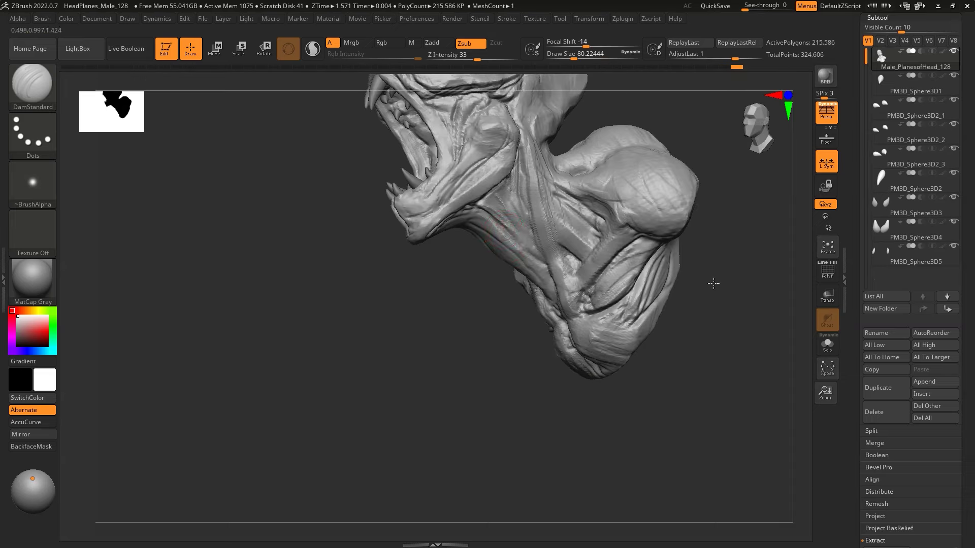
right_click_drag(690, 286, 554, 192)
key("b")
key("c")
key("b")
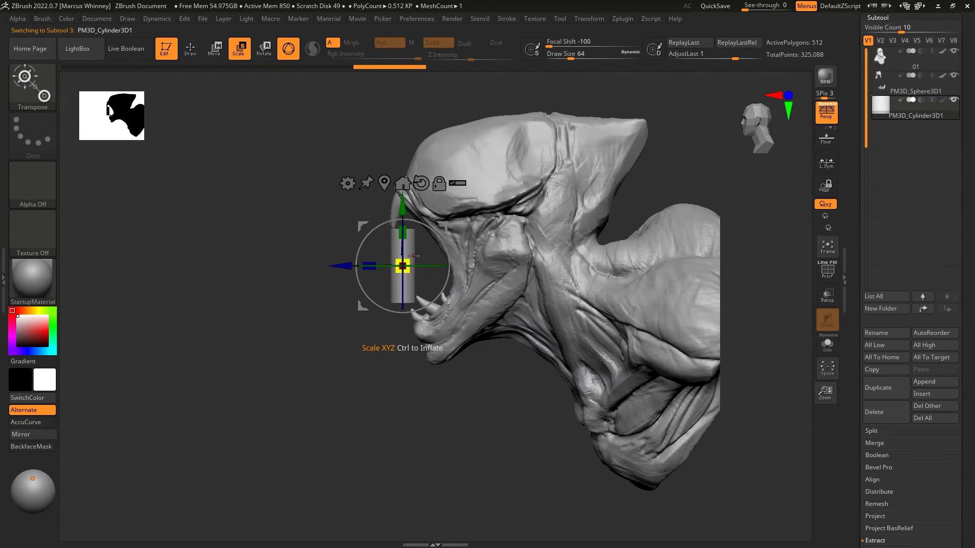
Step: Bend the cylinder into a curved tongue and move it into the open mouth
mouse_move(436, 232)
left_mouse_down()
mouse_move(384, 315)
mouse_move(357, 274)
left_mouse_up()
key("q")
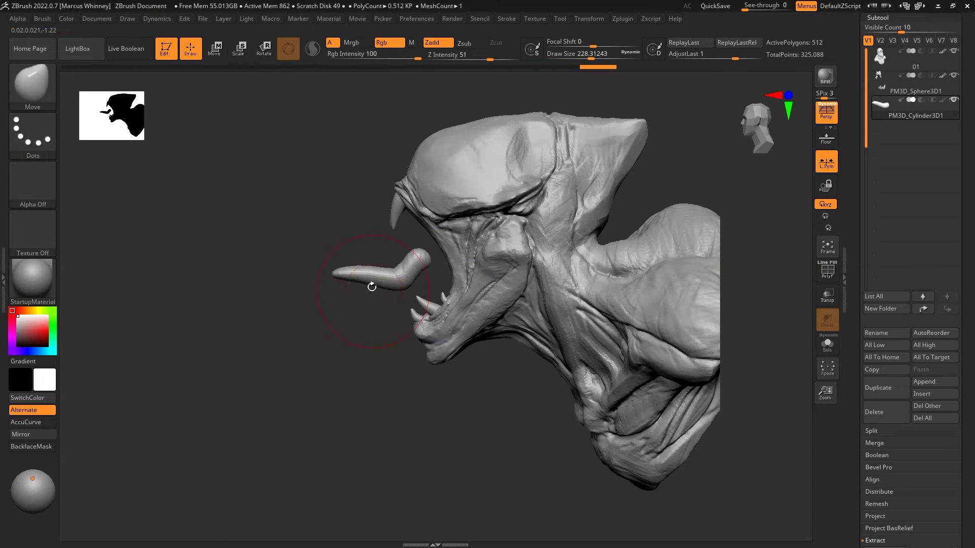
key("w")
left_click_drag(382, 282, 421, 292)
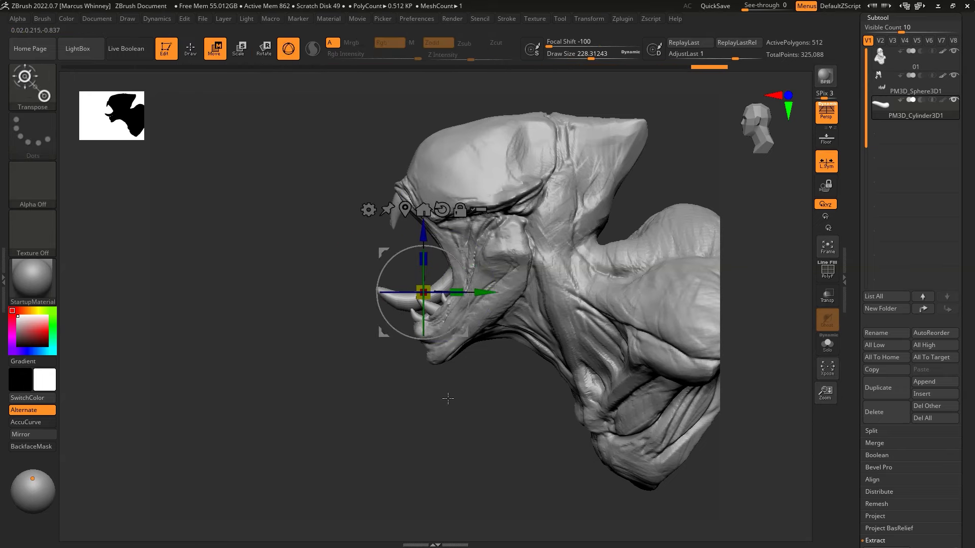
left_click_drag(584, 254, 457, 252)
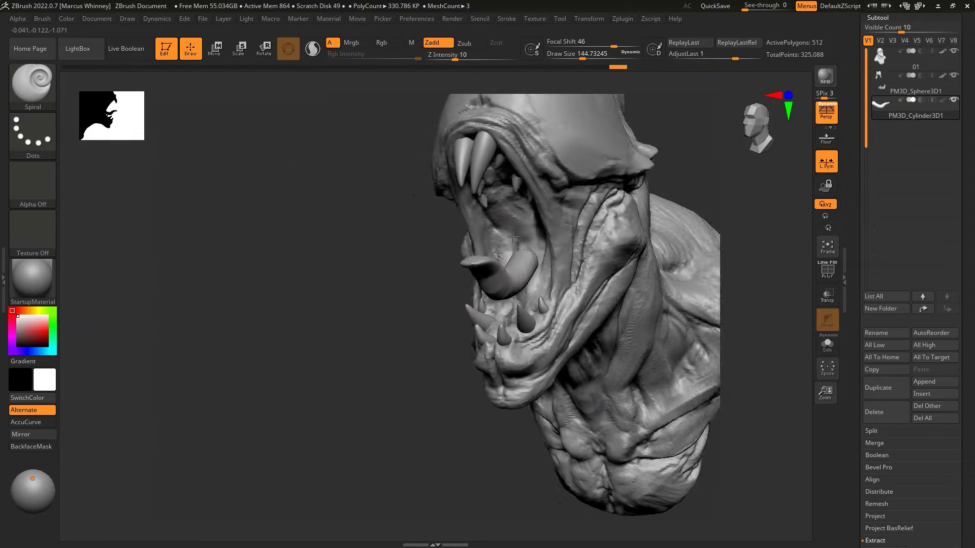
Step: Select the Move brush from the brush list (B, M, V)
key("b")
key("m")
key("v")
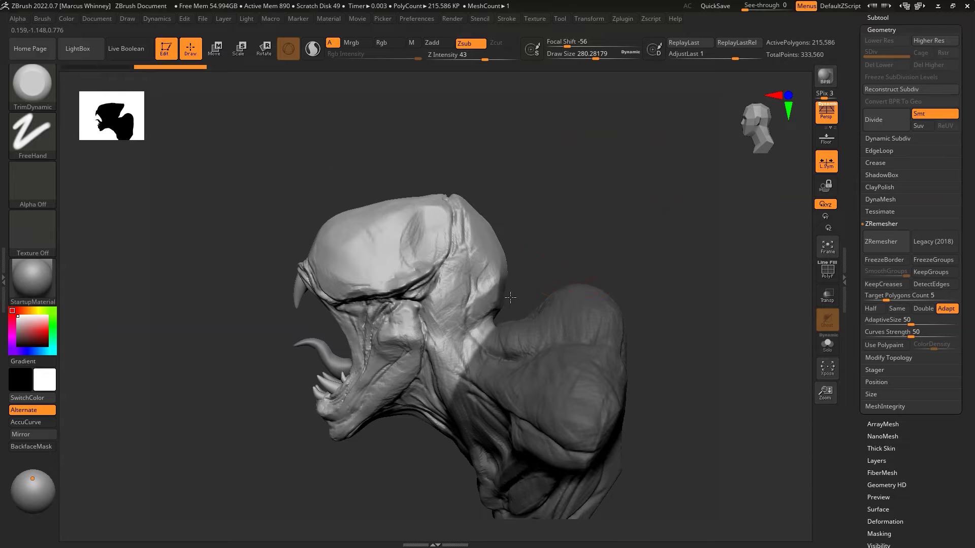
Step: Orbit around the sculpt through rear three-quarter, side and left profile views to review it
left_click_drag(511, 297, 531, 233)
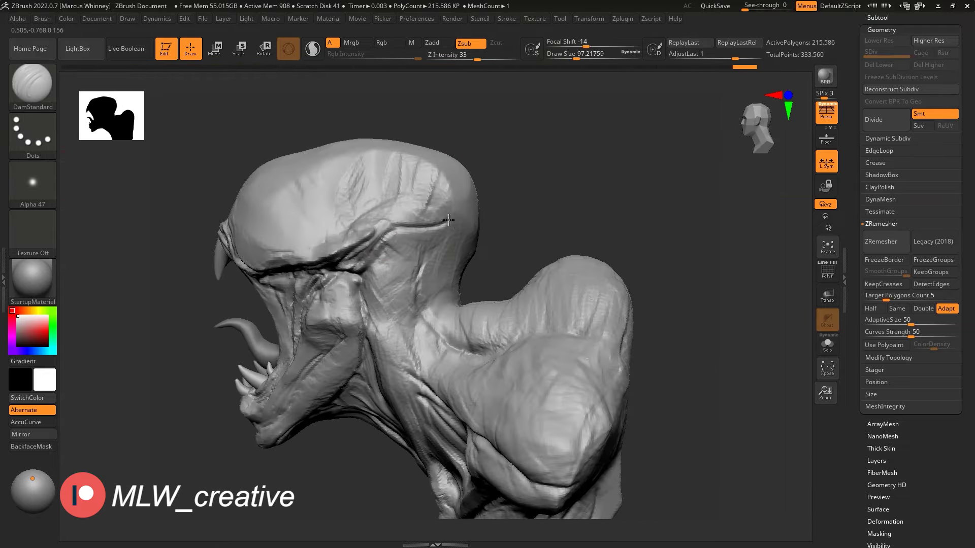
left_click_drag(416, 241, 464, 288)
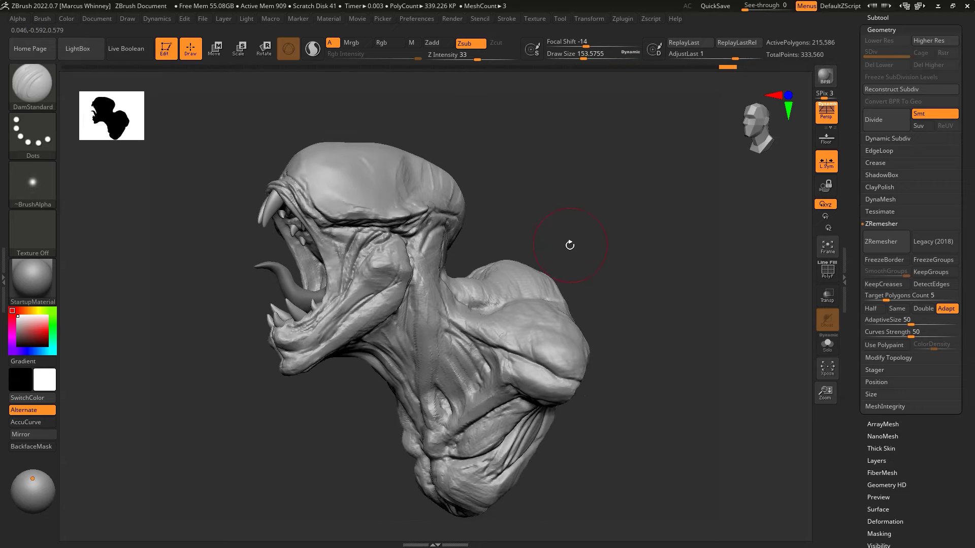
mouse_move(525, 203)
left_mouse_down()
mouse_move(594, 191)
mouse_move(522, 264)
left_mouse_up()
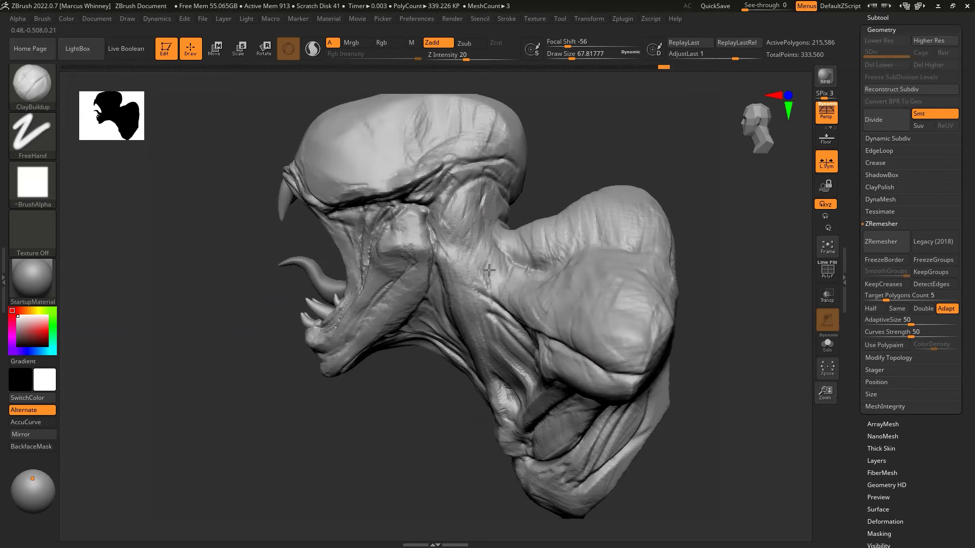
left_click_drag(578, 169, 523, 233)
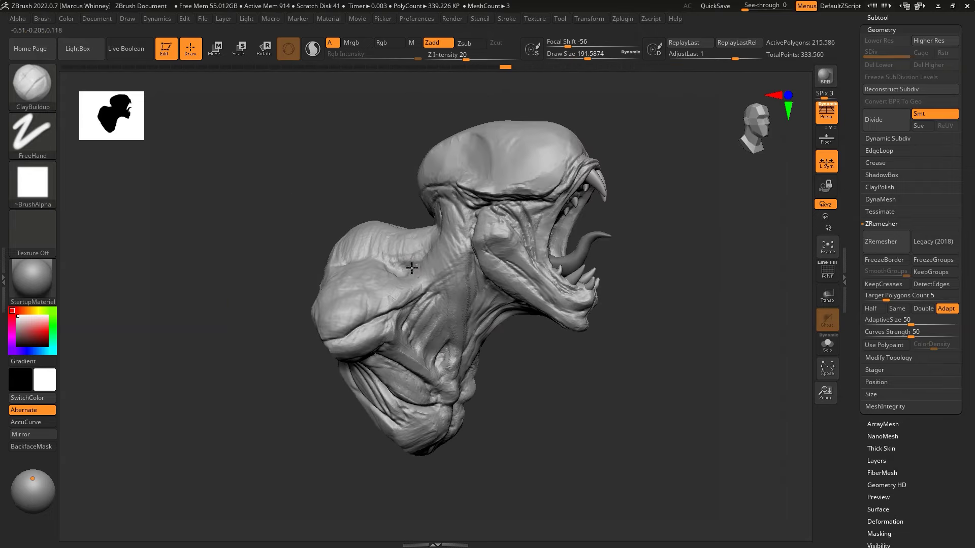
left_click_drag(353, 303, 604, 226)
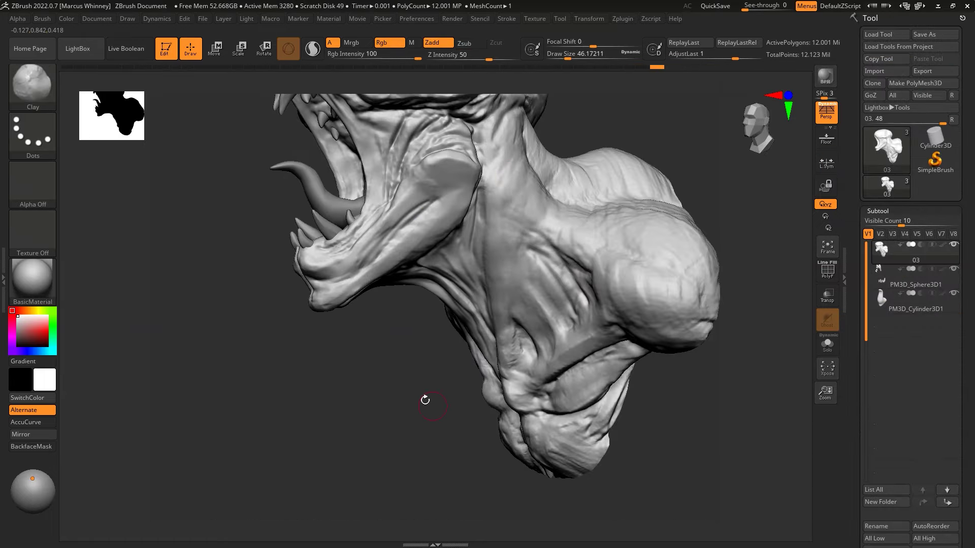
Step: Rotate the model to a clean angle and select the Standard brush
left_click_drag(452, 393, 514, 358)
right_click_drag(517, 317, 489, 386, "shift")
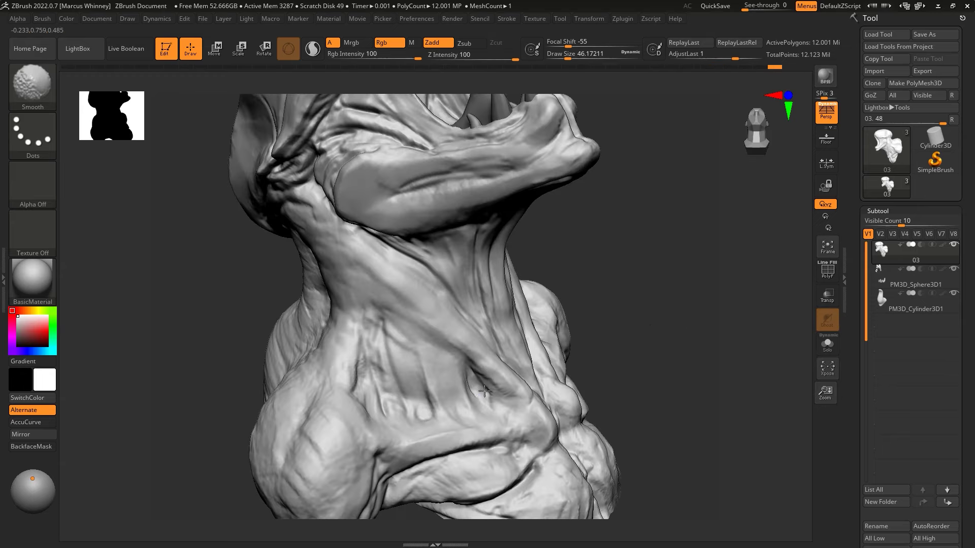
right_click_drag(323, 342, 442, 275)
key("b")
key("s")
key("t")
Step: Stamp wrinkled skin with alpha 08 over the head and press an eye-socket hollow into the skull
mouse_move(436, 326)
right_mouse_down()
mouse_move(631, 165)
mouse_move(480, 246)
mouse_move(551, 248)
right_mouse_up()
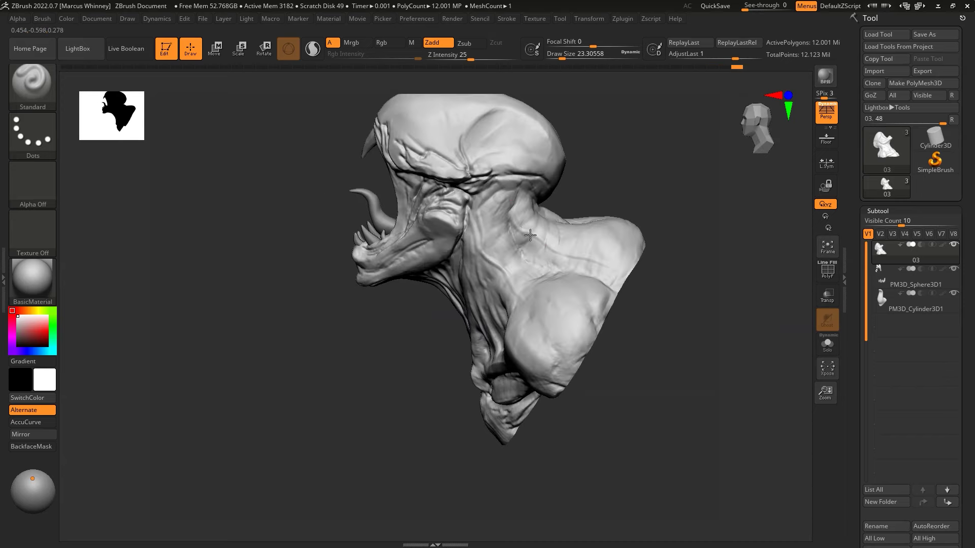
mouse_move(559, 360)
right_mouse_down()
mouse_move(548, 393)
mouse_move(576, 263)
right_mouse_up()
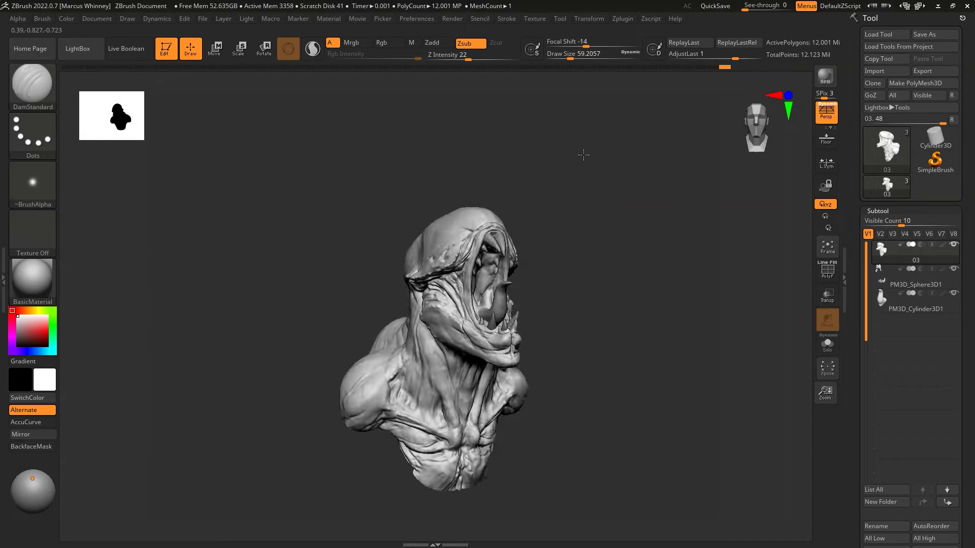
left_click(394, 87)
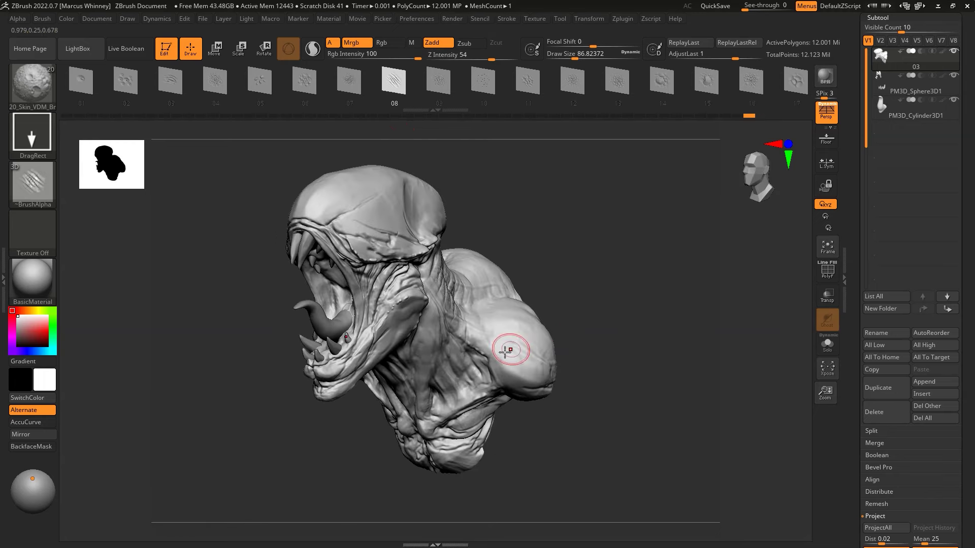
left_click_drag(607, 327, 585, 265)
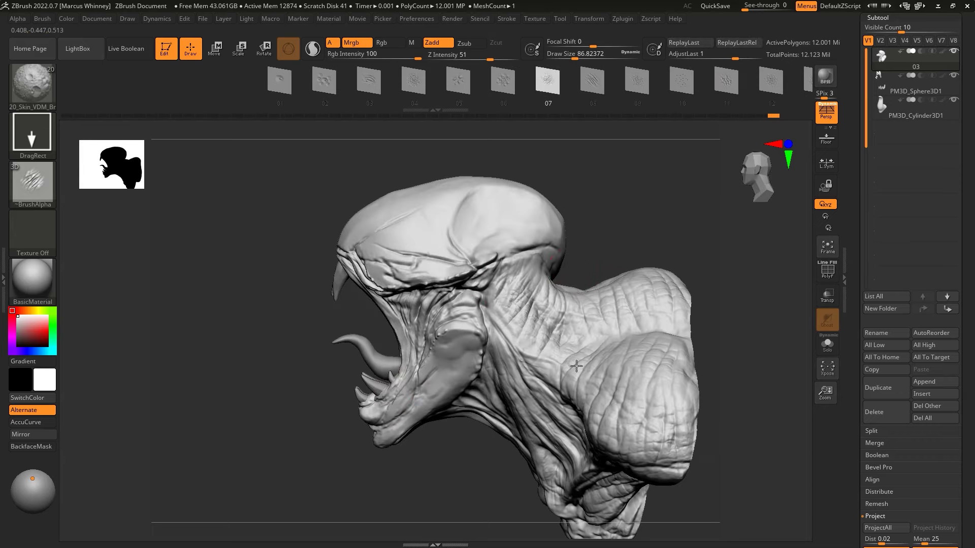
mouse_move(601, 163)
left_mouse_down()
mouse_move(518, 270)
mouse_move(540, 211)
mouse_move(548, 360)
mouse_move(626, 257)
mouse_move(452, 253)
left_mouse_up()
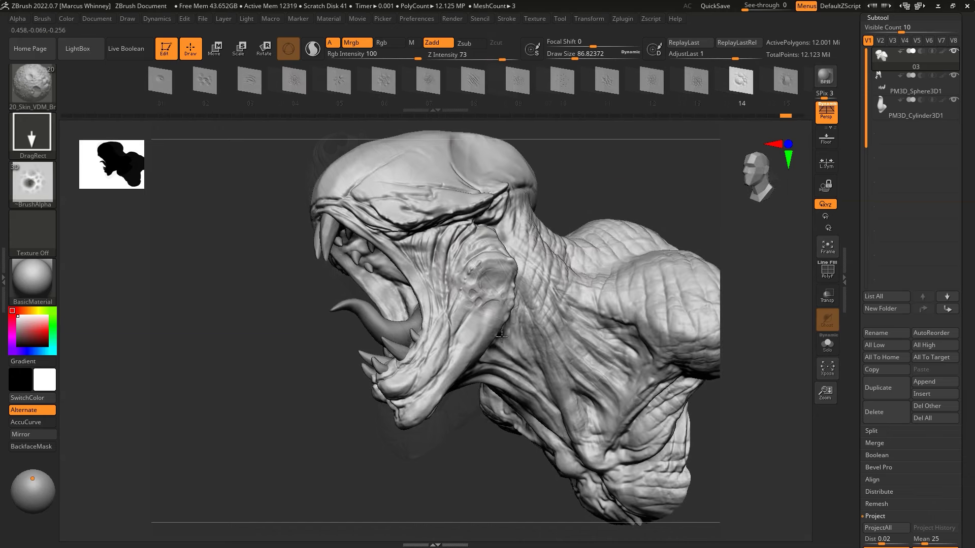
mouse_move(577, 261)
left_mouse_down()
mouse_move(609, 135)
mouse_move(490, 229)
left_mouse_up()
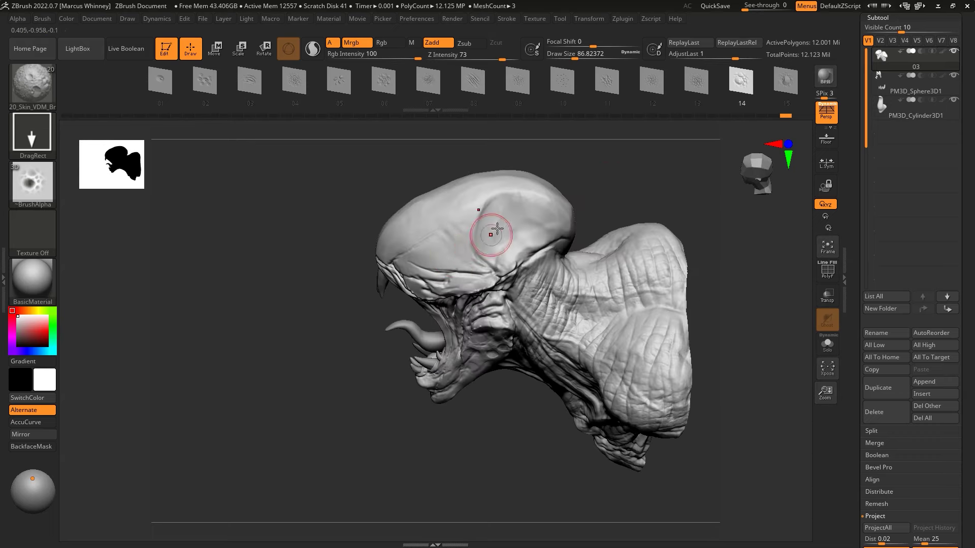
left_click_drag(508, 228, 454, 267)
Step: View the head from below, reselect Standard, and continue detailing from new angles
mouse_move(701, 264)
left_mouse_down()
mouse_move(659, 220)
mouse_move(679, 260)
mouse_move(638, 194)
mouse_move(519, 184)
mouse_move(495, 221)
left_mouse_up()
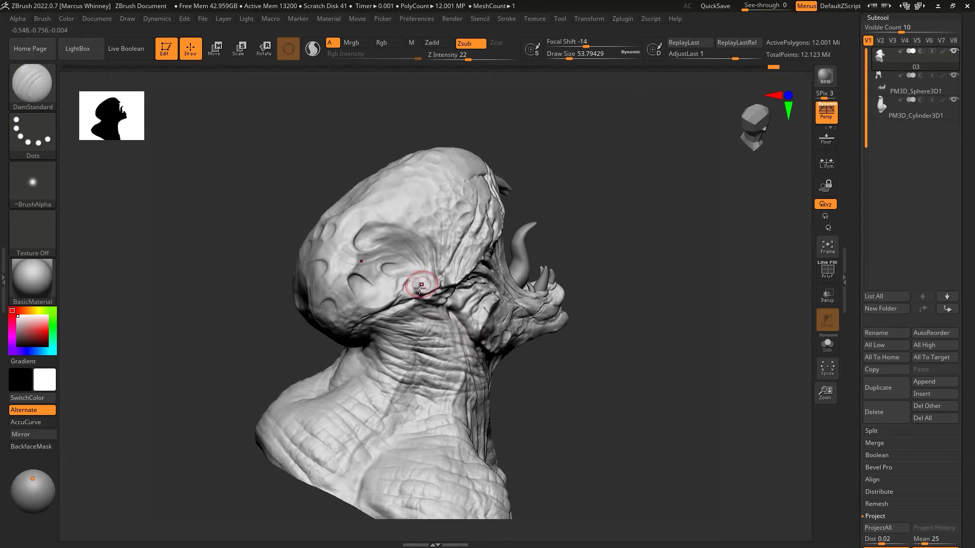
key("b")
key("s")
key("t")
left_click_drag(550, 157, 513, 158)
left_click_drag(460, 56, 476, 56)
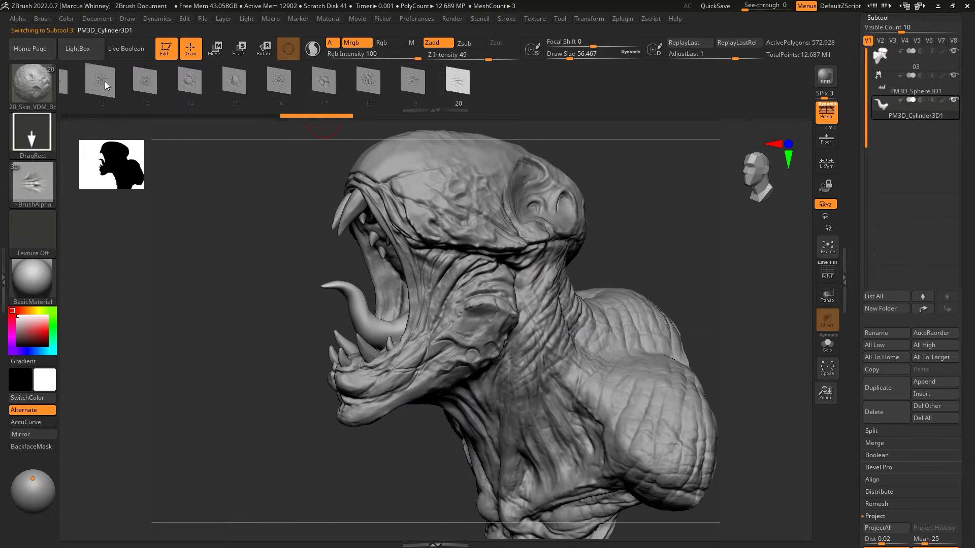
Step: Stamp bumpy texture on the tongue base using Standard, DragRect, alpha 16 and higher strength
mouse_move(398, 340)
right_mouse_down()
mouse_move(488, 300)
mouse_move(431, 135)
right_mouse_up()
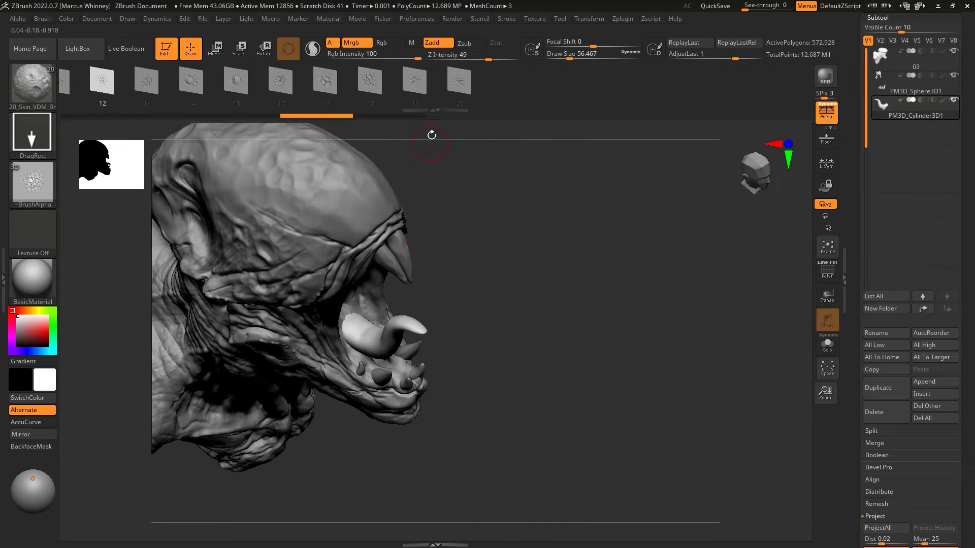
left_click(292, 89)
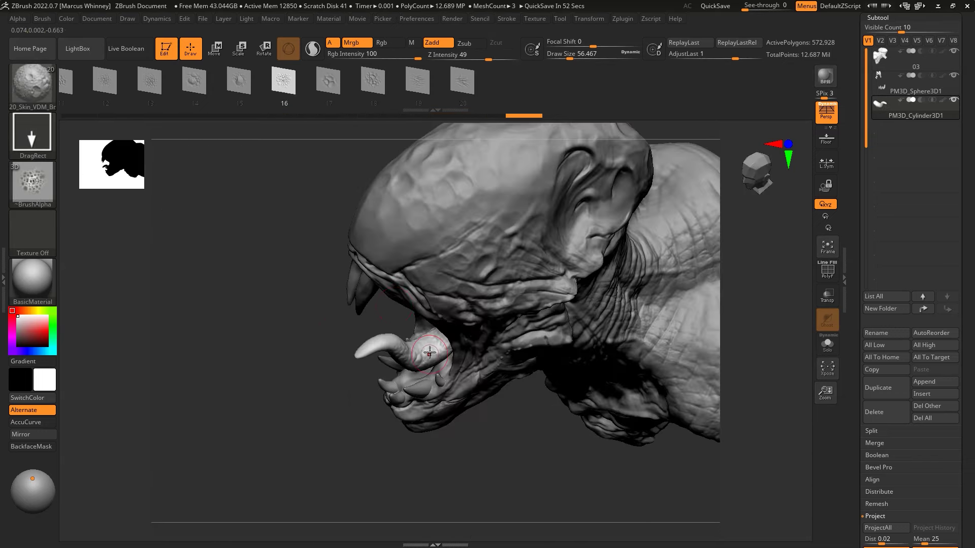
left_click(34, 78)
key("s")
key("t")
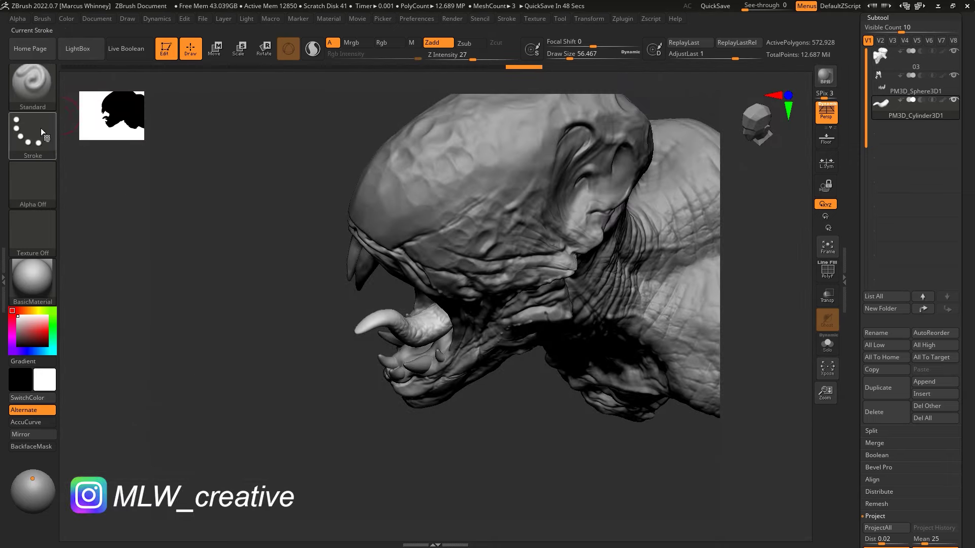
left_click(32, 133)
left_click(111, 153)
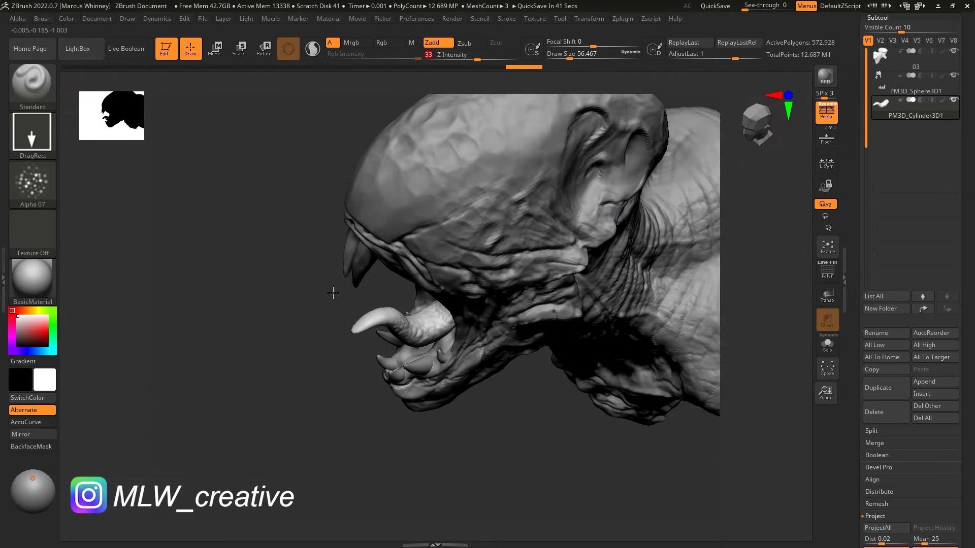
left_click_drag(459, 316, 466, 330)
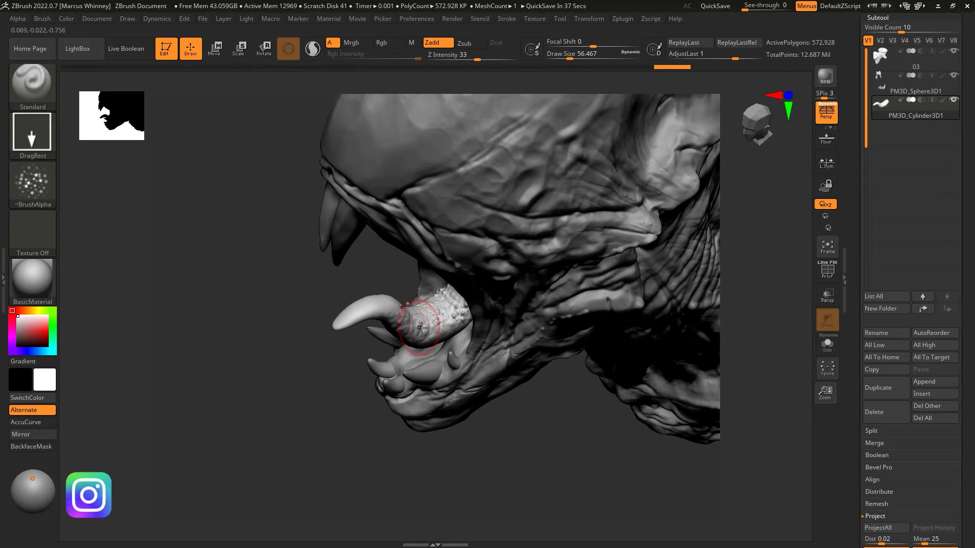
Step: Make subtool 03 active and view the mouth straight from the front
left_click_drag(418, 433, 454, 288)
left_click(455, 288, "alt")
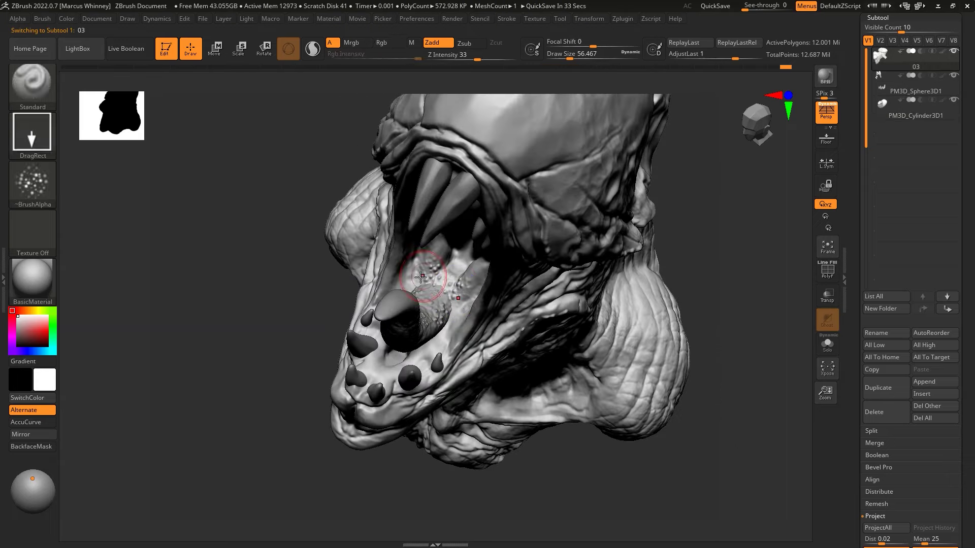
left_click_drag(620, 283, 641, 255, "shift")
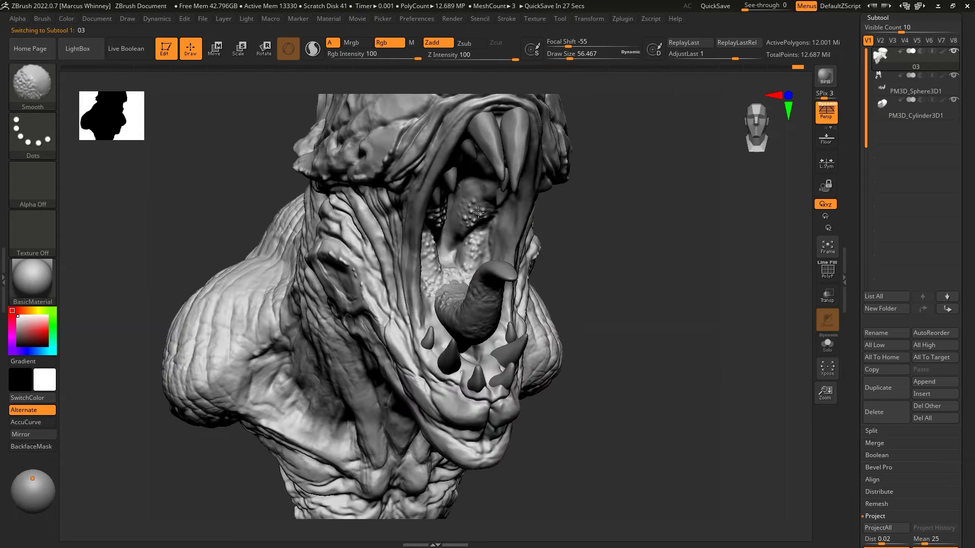
left_click_drag(478, 211, 442, 152)
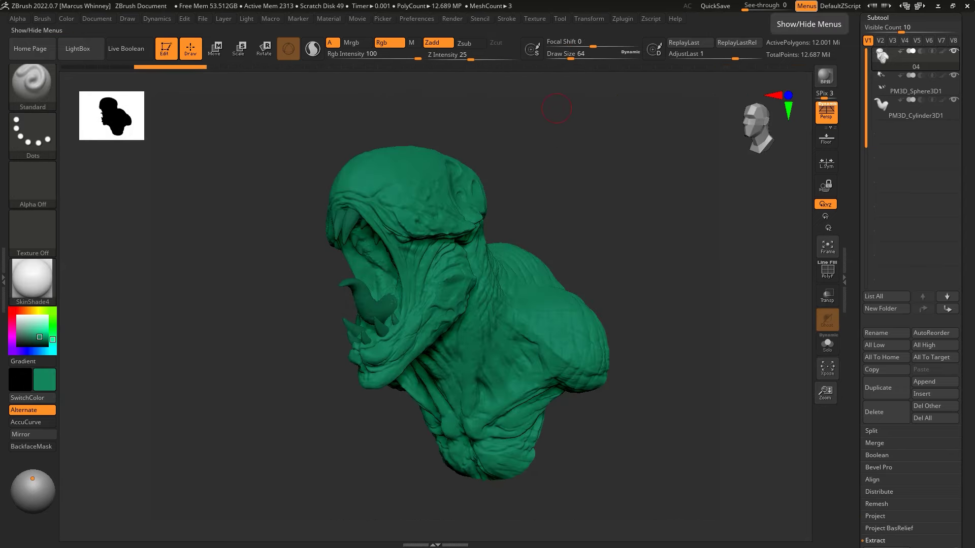
Step: Fill the teeth subtool with a beige colour
left_click(74, 20)
left_click(353, 223, "alt")
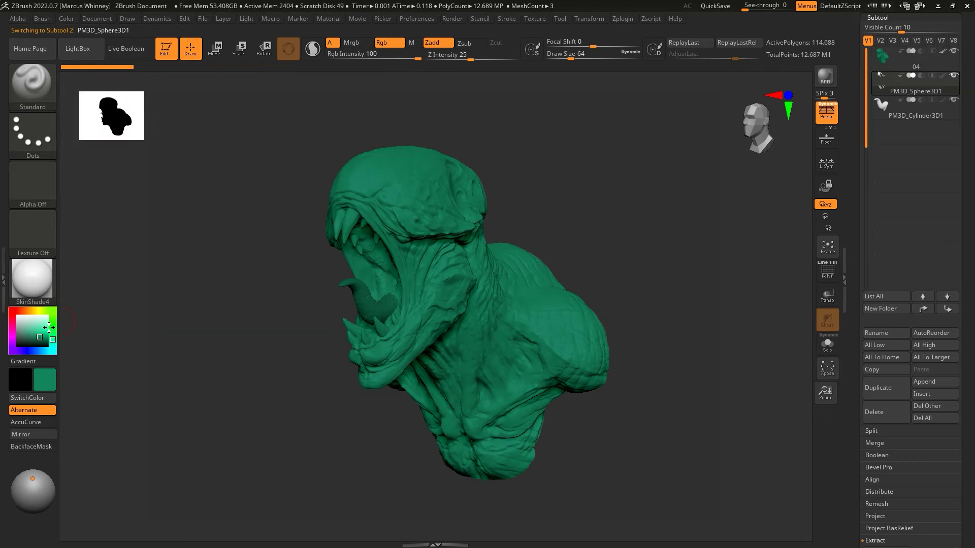
left_click_drag(49, 327, 25, 324)
left_click(67, 18)
Step: Try pink and red on the tongue, then fill it with the body green
left_click(366, 309, "alt")
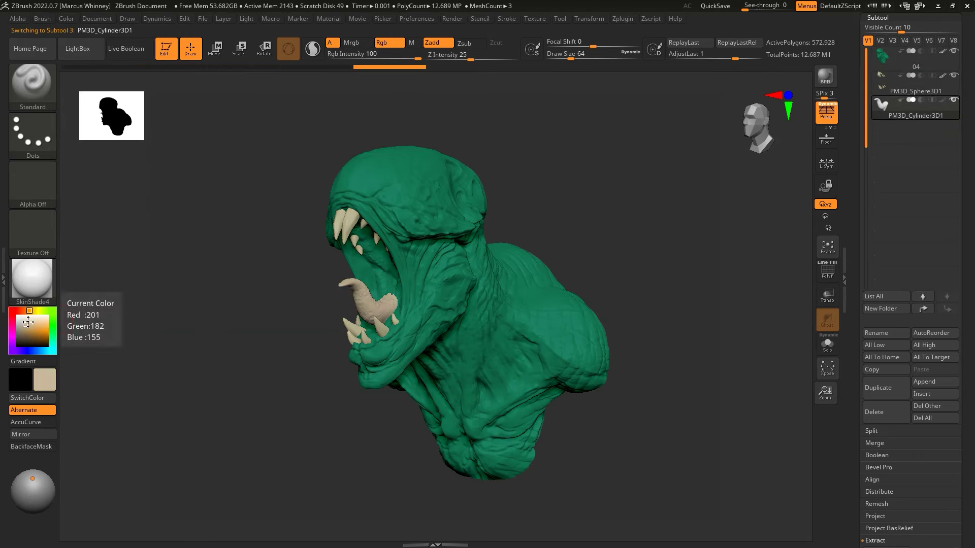
left_click_drag(34, 310, 17, 312)
left_click(39, 332)
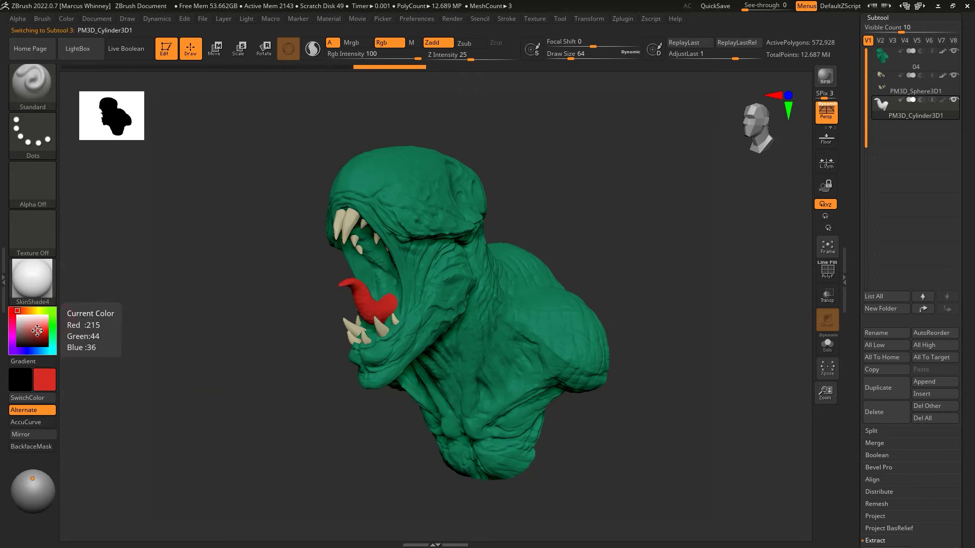
left_click_drag(34, 331, 385, 264)
left_click(67, 18)
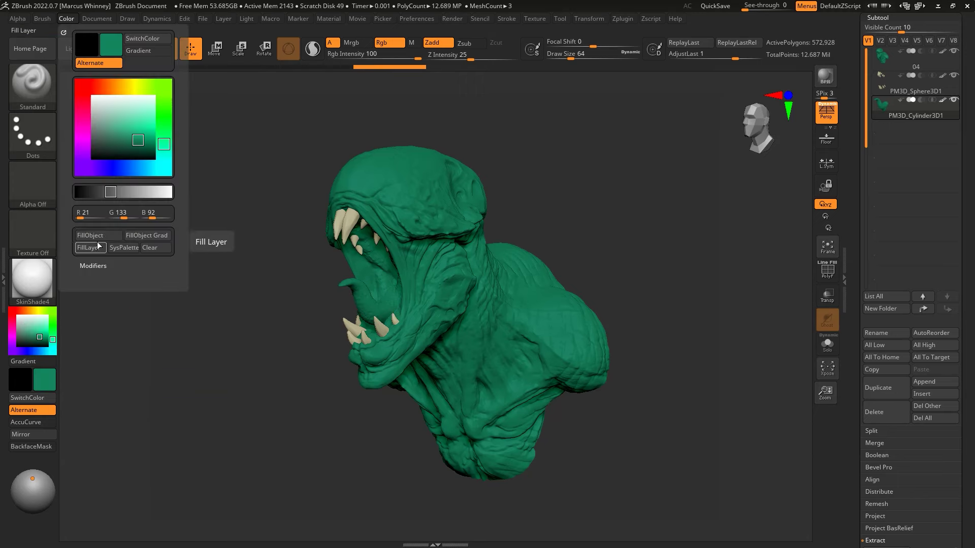
Step: Polypaint light teal over the chest of the body subtool
mouse_move(533, 227)
left_mouse_down()
mouse_move(349, 304)
mouse_move(321, 347)
mouse_move(304, 284)
left_mouse_up()
right_click(359, 279)
left_click(193, 285)
mouse_move(558, 284)
left_mouse_down()
mouse_move(446, 269)
mouse_move(367, 288)
left_mouse_up()
key("c")
Step: Paint a reddish colour inside the mouth with a smaller brush
left_click_drag(505, 236, 382, 282)
mouse_move(395, 248)
left_mouse_down()
mouse_move(520, 270)
mouse_move(191, 247)
left_mouse_up()
key("c")
mouse_move(493, 182)
left_mouse_down()
mouse_move(537, 252)
mouse_move(240, 241)
left_mouse_up()
key("space")
left_click(32, 330)
left_click(23, 310)
scroll(512, 189, "up", 2)
left_click_drag(464, 241, 424, 257)
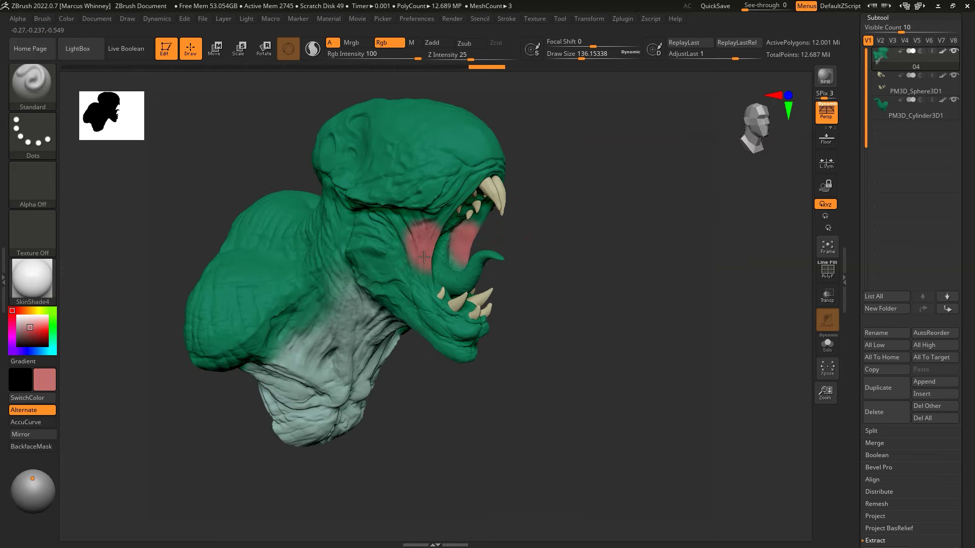
Step: Paint dark purple tones deep inside the mouth
left_click_drag(518, 218, 446, 214)
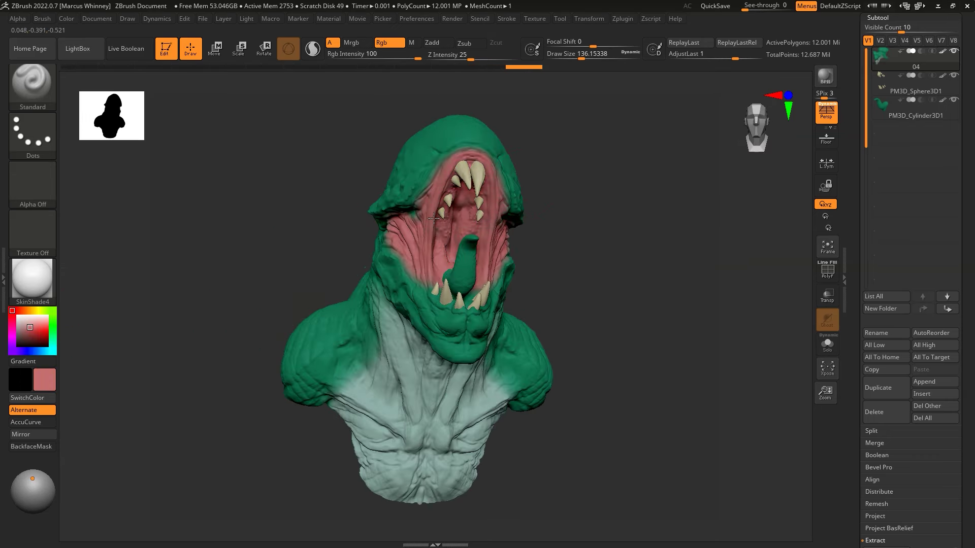
right_click_drag(434, 218, 470, 289)
left_click(33, 339)
left_click_drag(124, 290, 103, 341)
left_click_drag(356, 244, 343, 227)
mouse_move(400, 315)
right_mouse_down()
mouse_move(614, 214)
mouse_move(456, 218)
right_mouse_up()
left_click(36, 337)
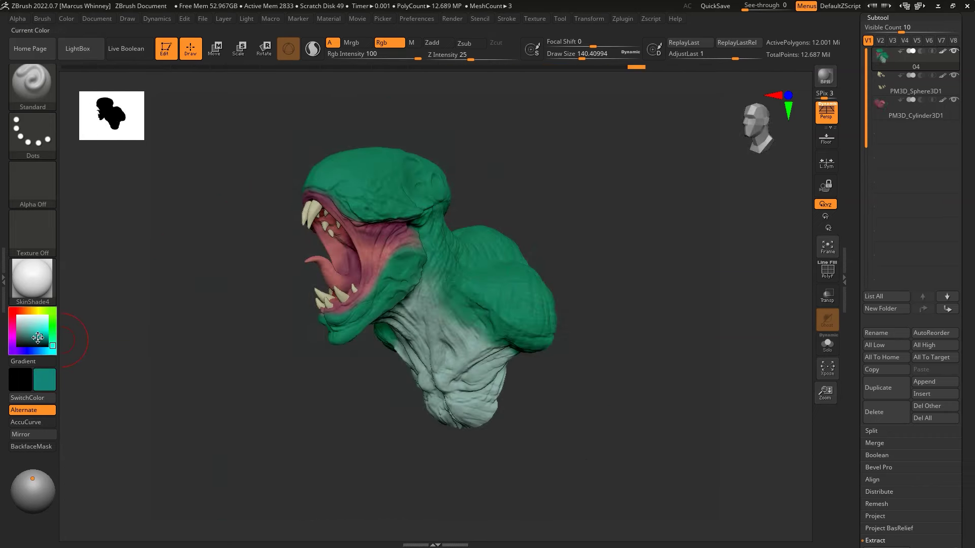
Step: Paint teal over the top of the head and down the neck
right_click_drag(338, 163, 356, 151)
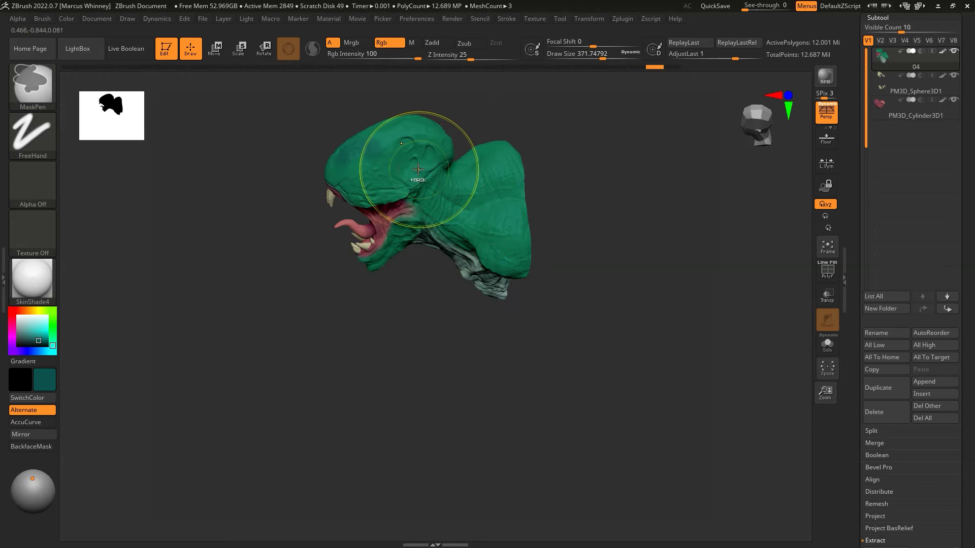
left_click_drag(356, 152, 436, 132)
left_click_drag(500, 163, 488, 264)
right_click_drag(487, 264, 352, 271)
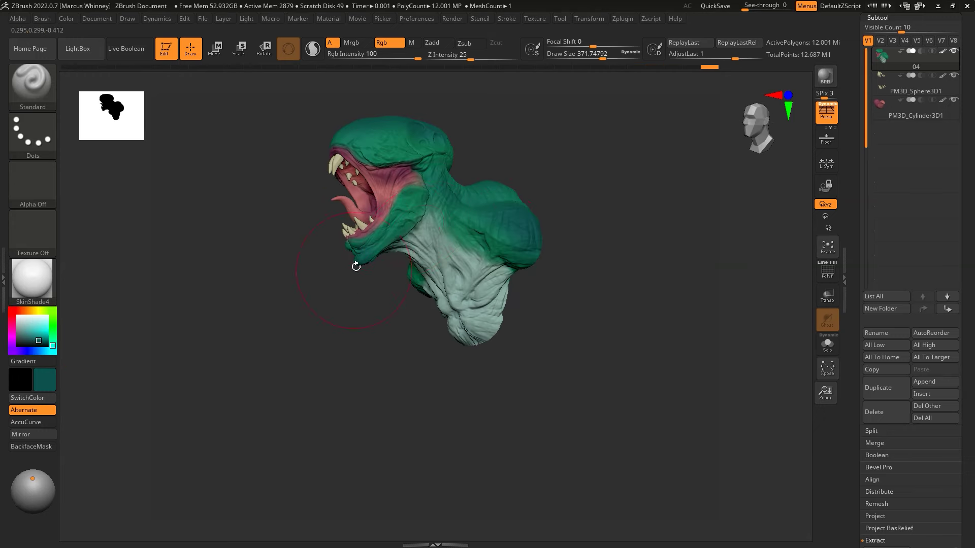
right_click_drag(433, 122, 282, 174)
right_click_drag(222, 319, 551, 220)
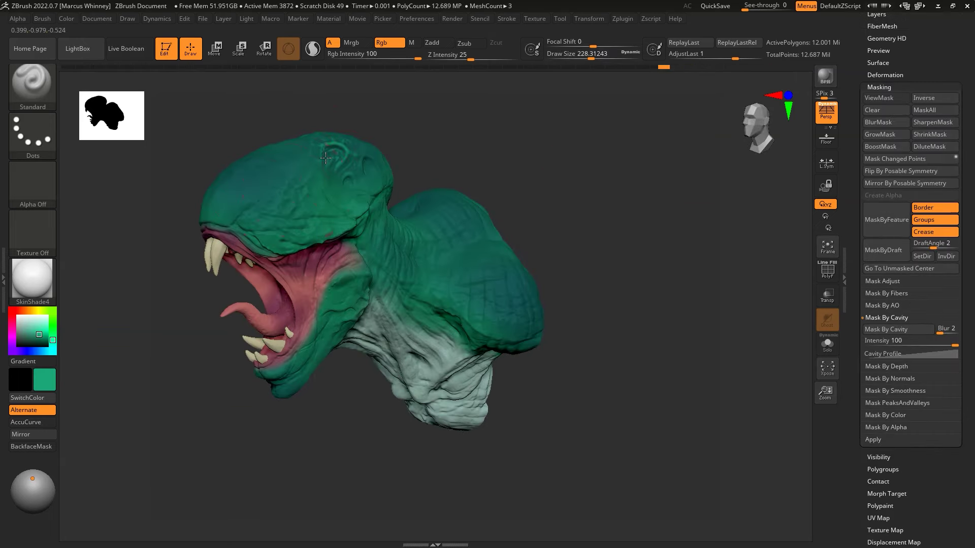
Step: Review the teal blending from several angles, then merge all subtools with Transpose Master TPoseMesh
mouse_move(552, 336)
right_mouse_down()
mouse_move(326, 174)
mouse_move(544, 257)
mouse_move(380, 218)
mouse_move(316, 235)
right_mouse_up()
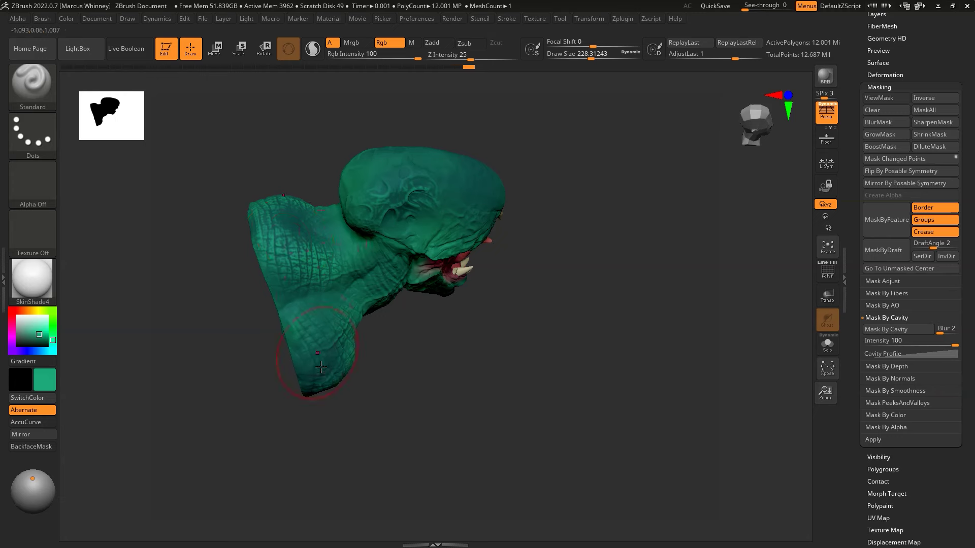
right_click_drag(409, 173, 505, 188)
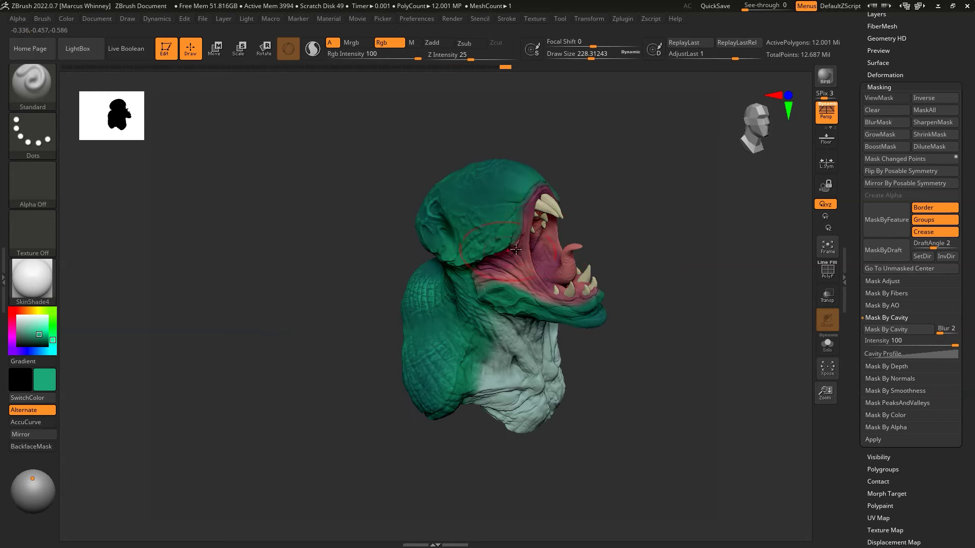
mouse_move(558, 229)
right_mouse_down()
mouse_move(621, 202)
mouse_move(476, 288)
right_mouse_up()
key("ctrl")
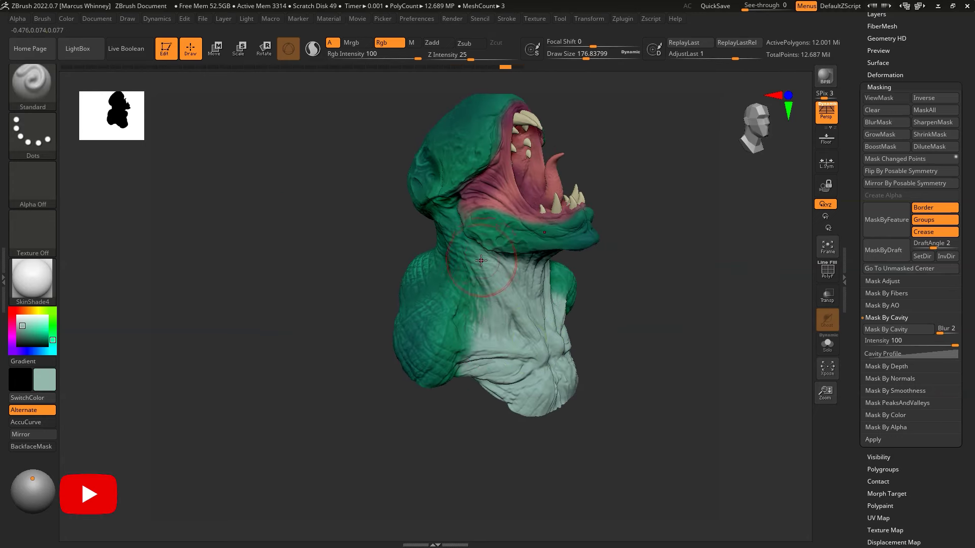
right_click_drag(517, 349, 589, 339)
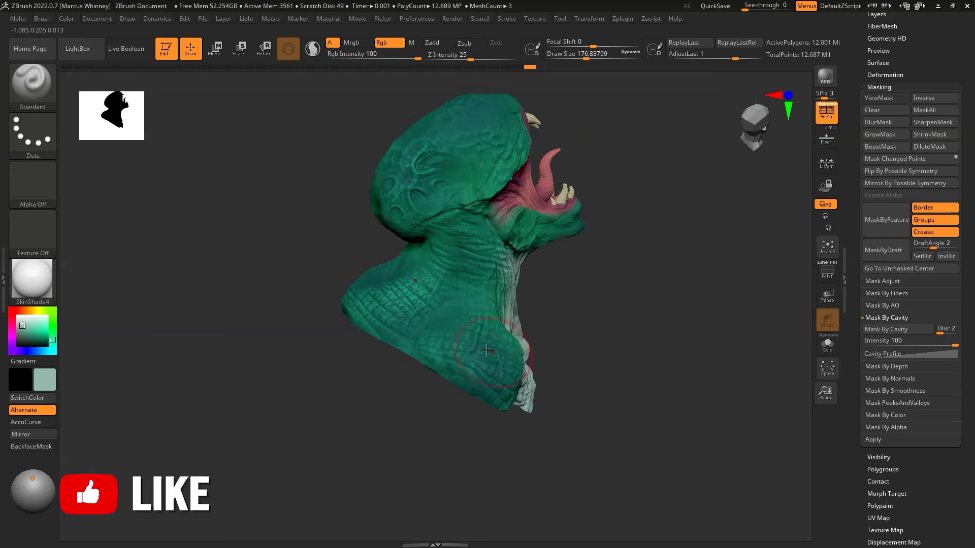
mouse_move(380, 302)
right_mouse_down()
mouse_move(609, 321)
mouse_move(588, 252)
mouse_move(494, 208)
mouse_move(555, 217)
right_mouse_up()
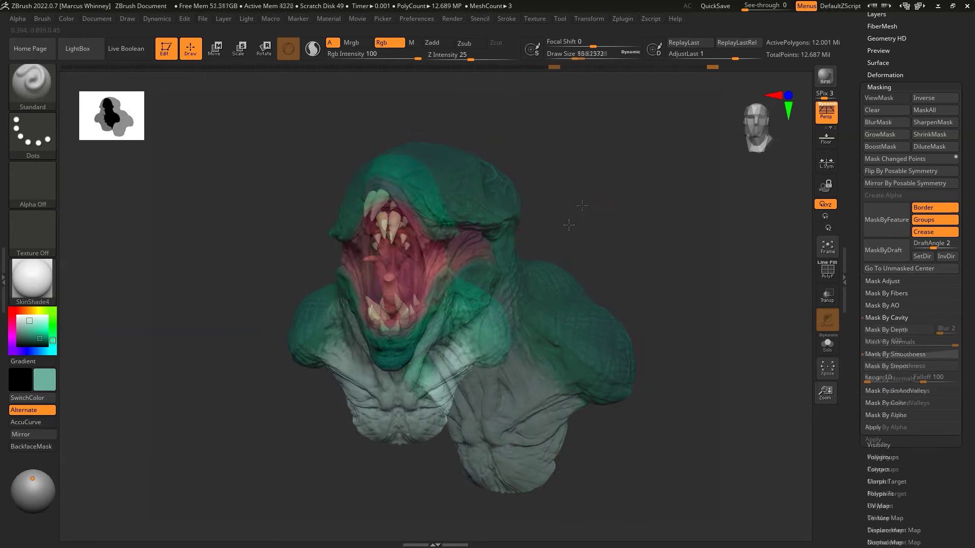
left_click(659, 232)
left_click(660, 249)
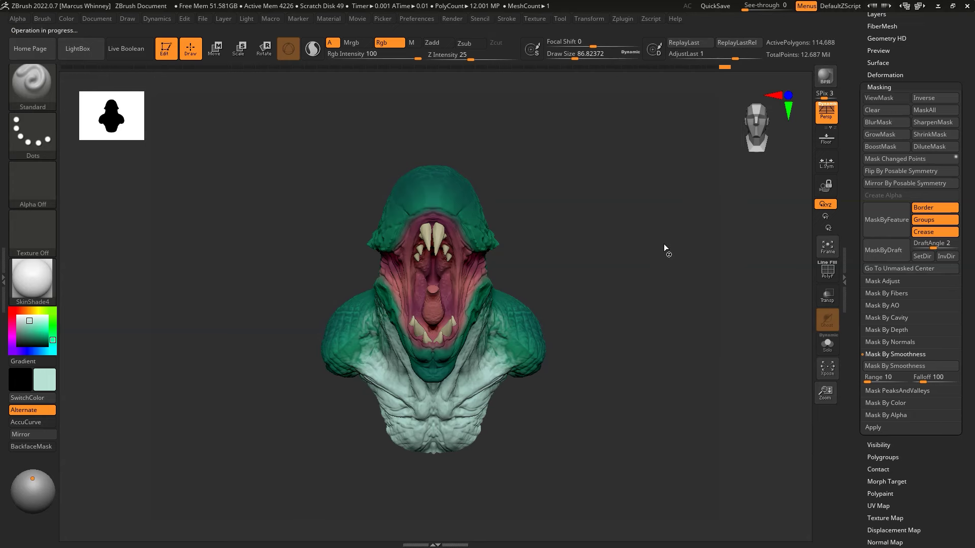
Step: Lasso-mask the neck so the head stays free
right_click_drag(653, 212, 496, 202)
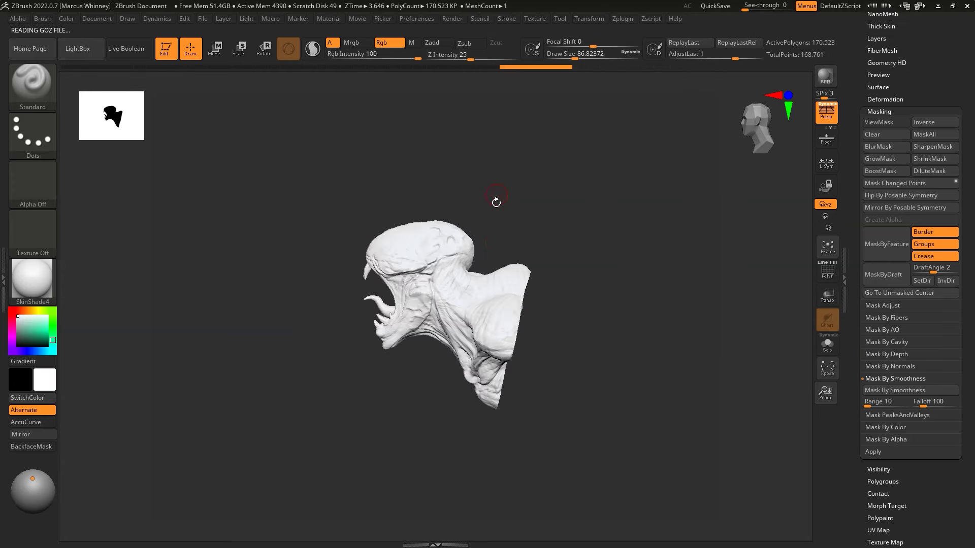
left_click(40, 148)
left_click(94, 146)
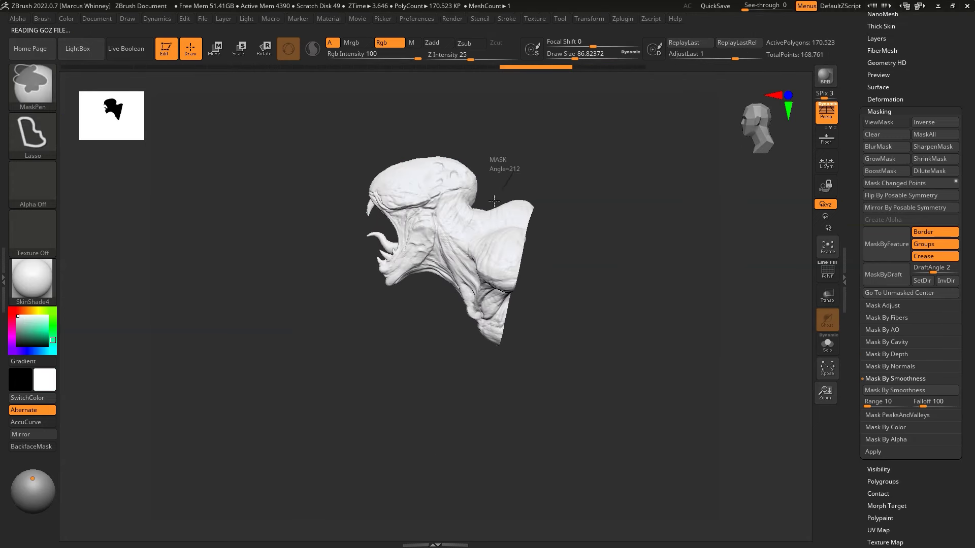
left_click_drag(505, 159, 493, 244, "ctrl")
Step: Rotate the unmasked head upward on the neck with Transpose
key("w")
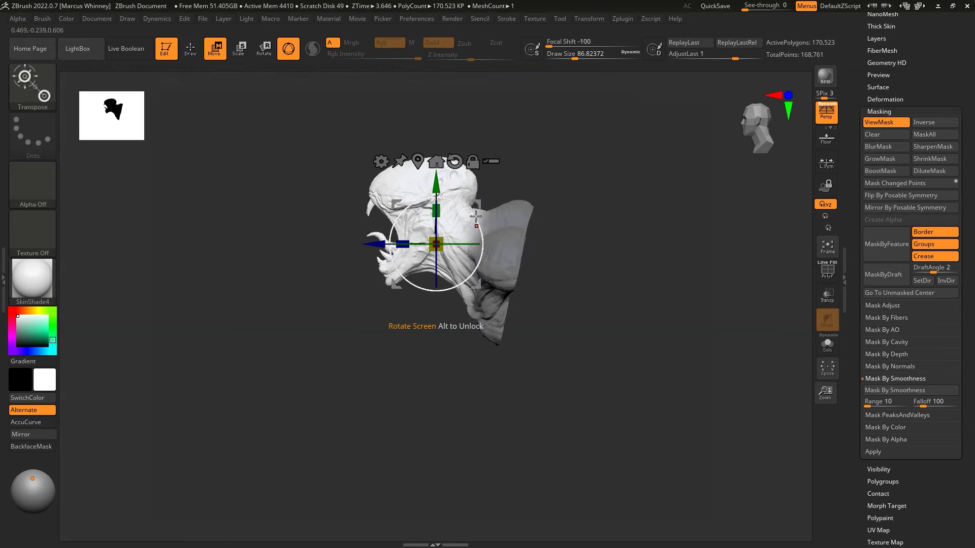
mouse_move(517, 222)
left_mouse_down()
mouse_move(609, 224)
mouse_move(591, 236)
left_mouse_up()
left_click_drag(480, 316, 545, 265)
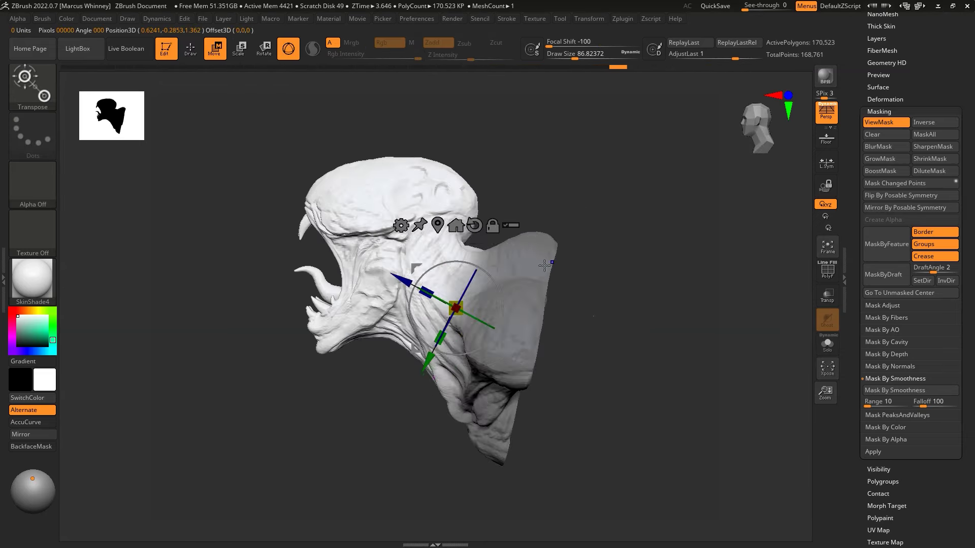
left_click_drag(503, 304, 429, 299)
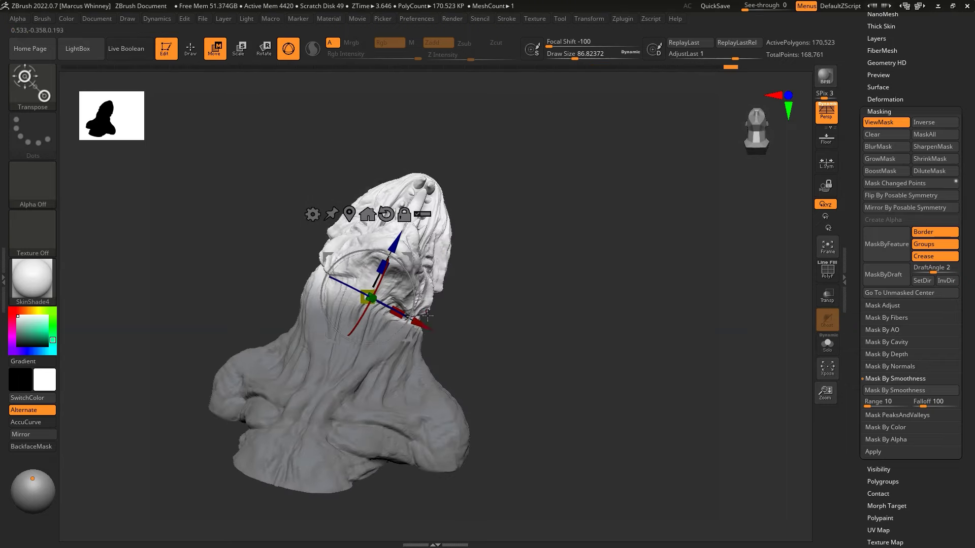
mouse_move(414, 249)
left_mouse_down()
mouse_move(566, 279)
mouse_move(565, 257)
mouse_move(580, 288)
mouse_move(552, 233)
mouse_move(576, 265)
mouse_move(460, 259)
left_mouse_up()
Step: Switch to a larger, stronger Move brush and inspect the raised open mouth
key("q")
key("b")
key("m")
key("v")
mouse_move(407, 197)
left_mouse_down()
mouse_move(481, 320)
mouse_move(329, 227)
left_mouse_up()
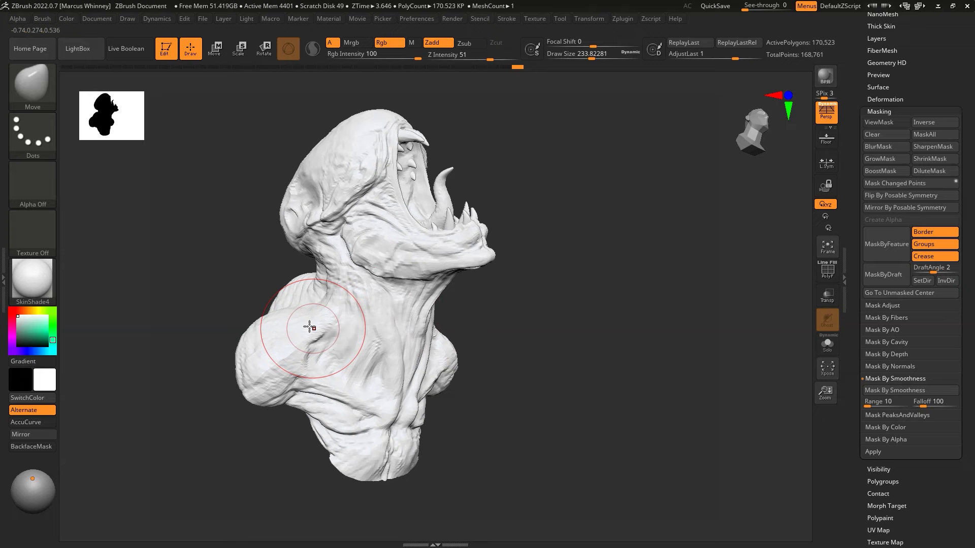
mouse_move(568, 305)
left_mouse_down()
mouse_move(570, 285)
mouse_move(614, 317)
mouse_move(568, 338)
mouse_move(633, 317)
left_mouse_up()
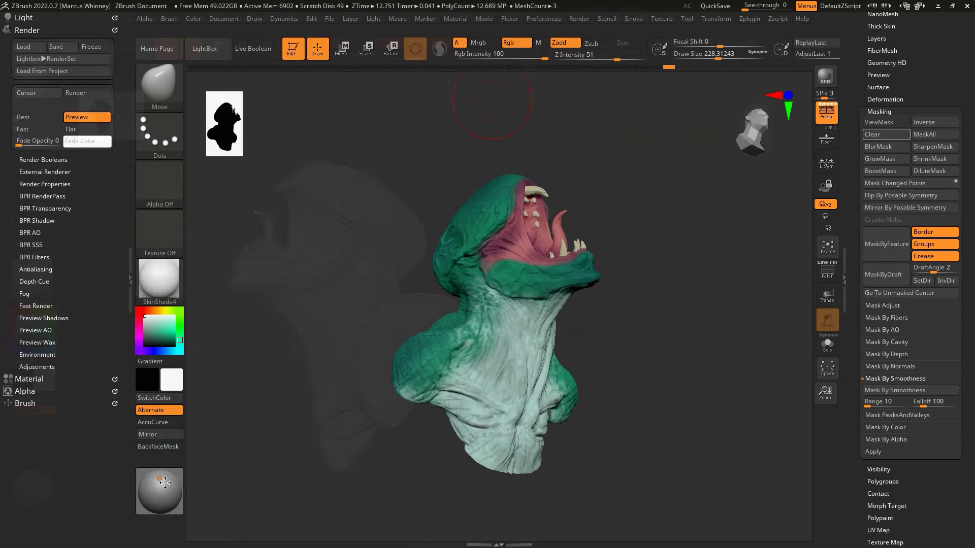
Step: Move the light to the front of the bust and render it
left_click(43, 18)
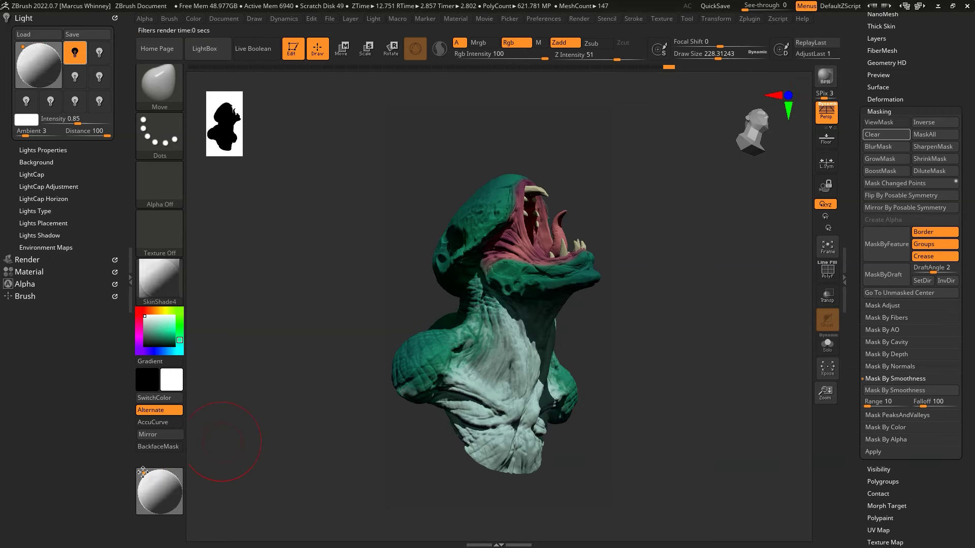
left_click(143, 472)
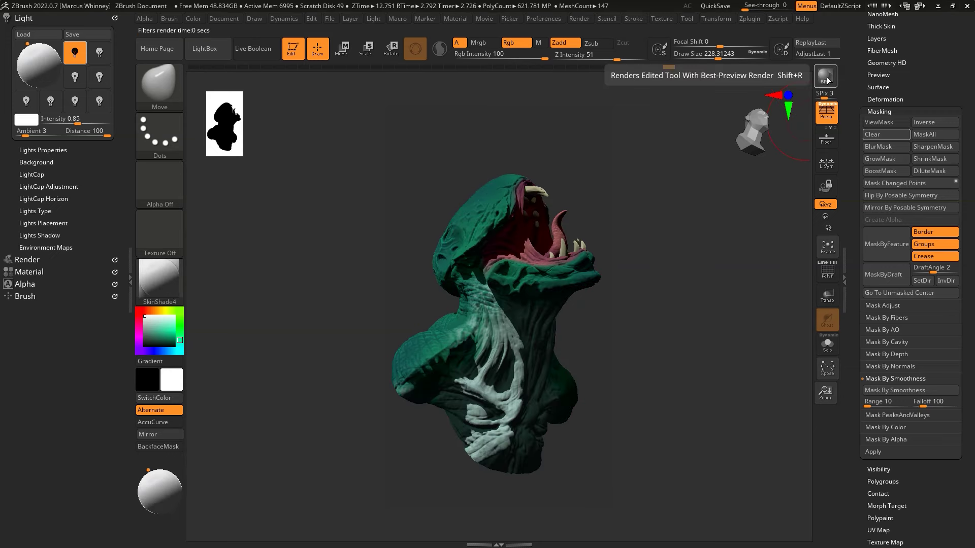
left_click_drag(156, 477, 158, 468)
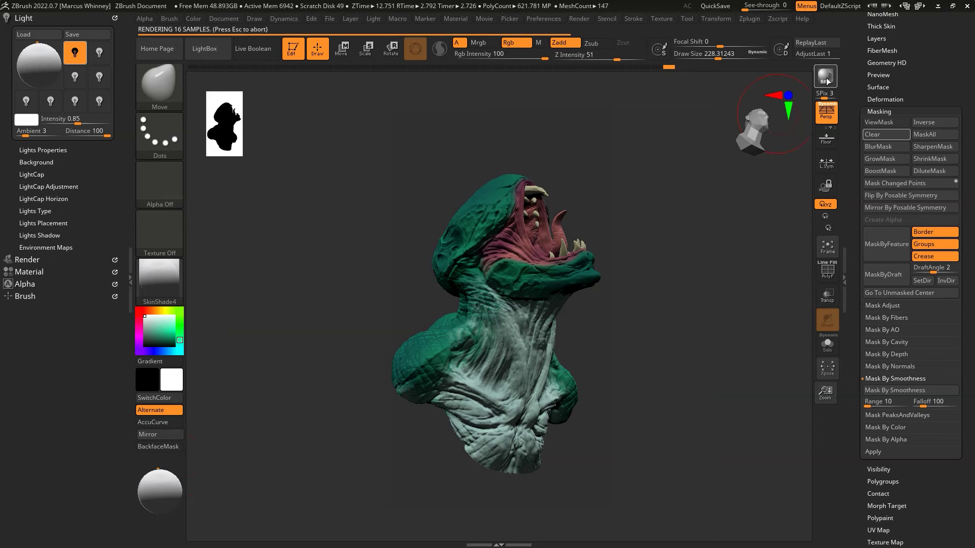
left_click(158, 473)
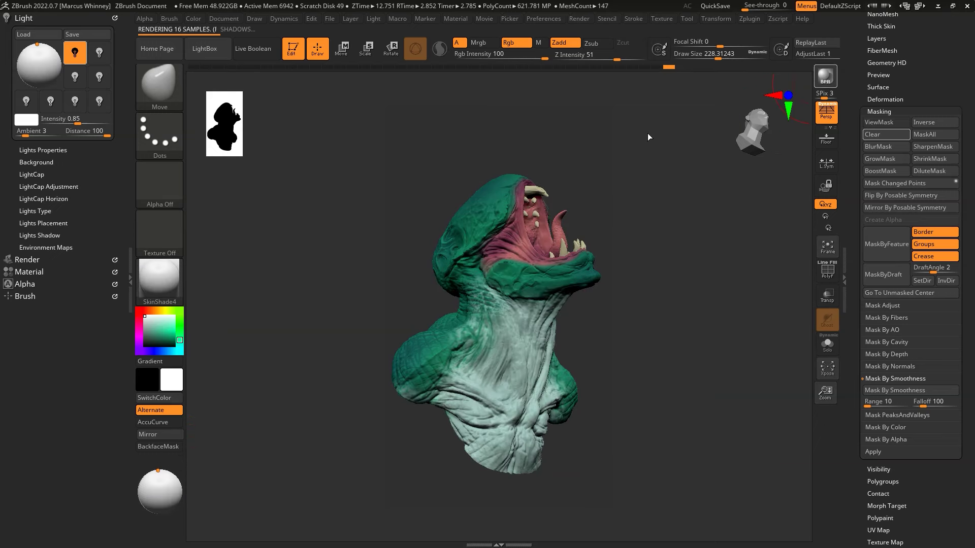
Step: Show the BPR render pass maps in the render settings
left_click(27, 260)
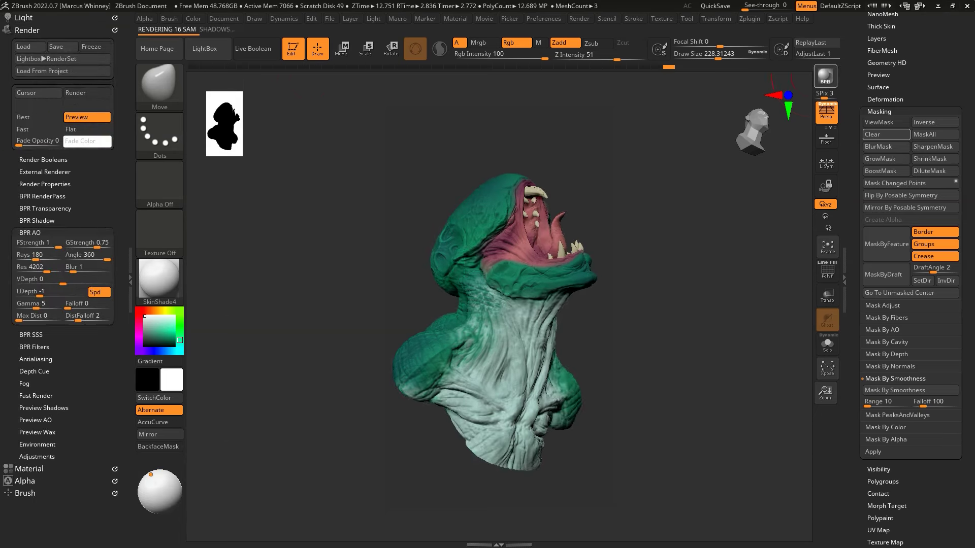
left_click(44, 184)
left_click(41, 341)
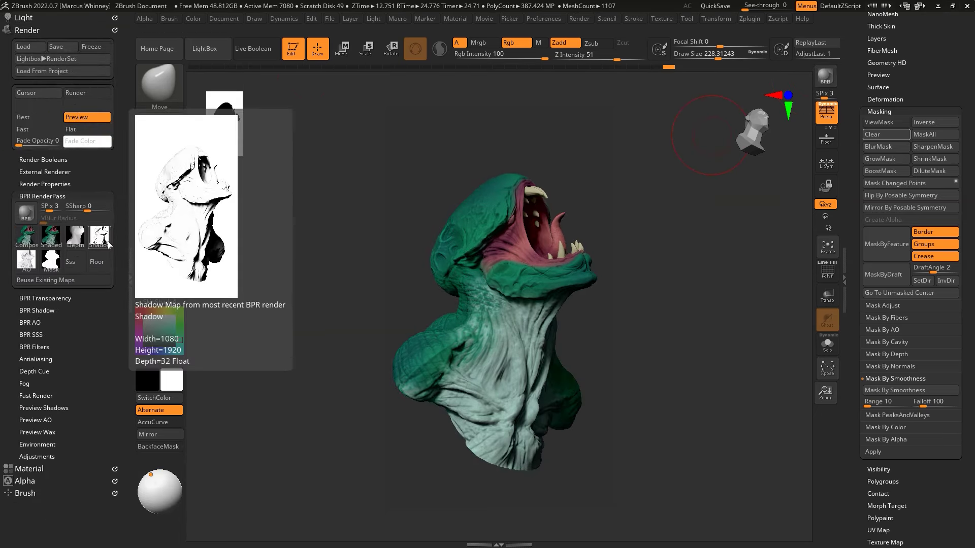
mouse_move(26, 259)
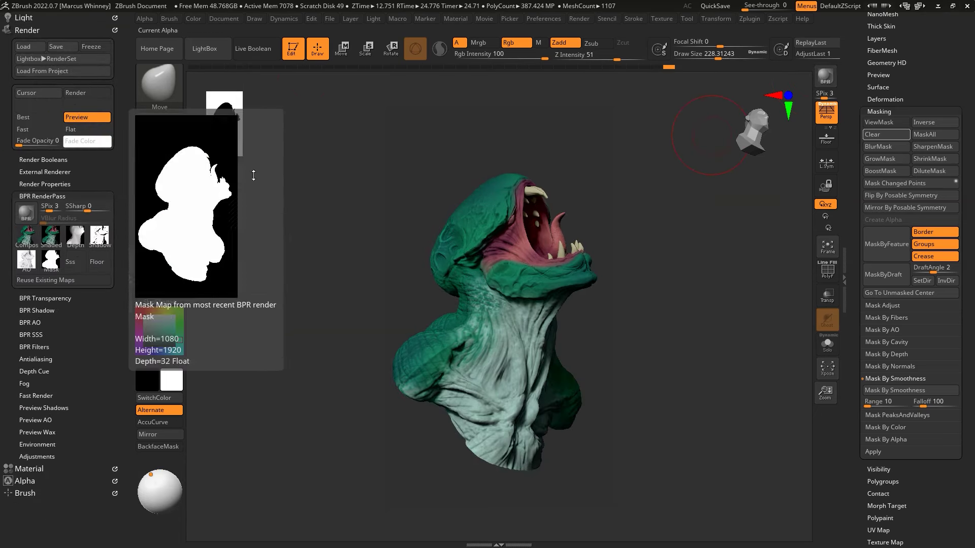
left_click(45, 184)
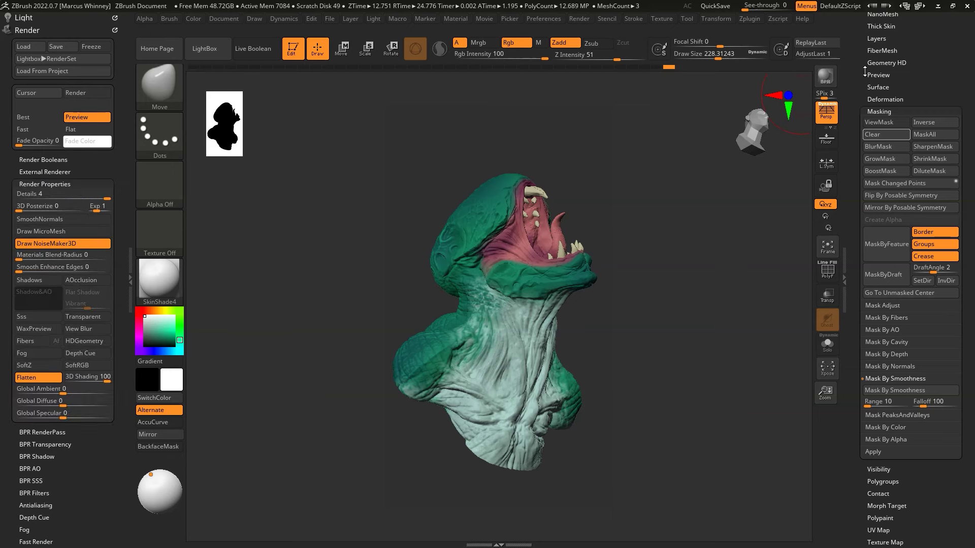
left_click(42, 432)
Step: Apply the Flat Color, MatCap Skin04 and MatCap Skeleton materials in turn
left_click(164, 290)
left_click(335, 432)
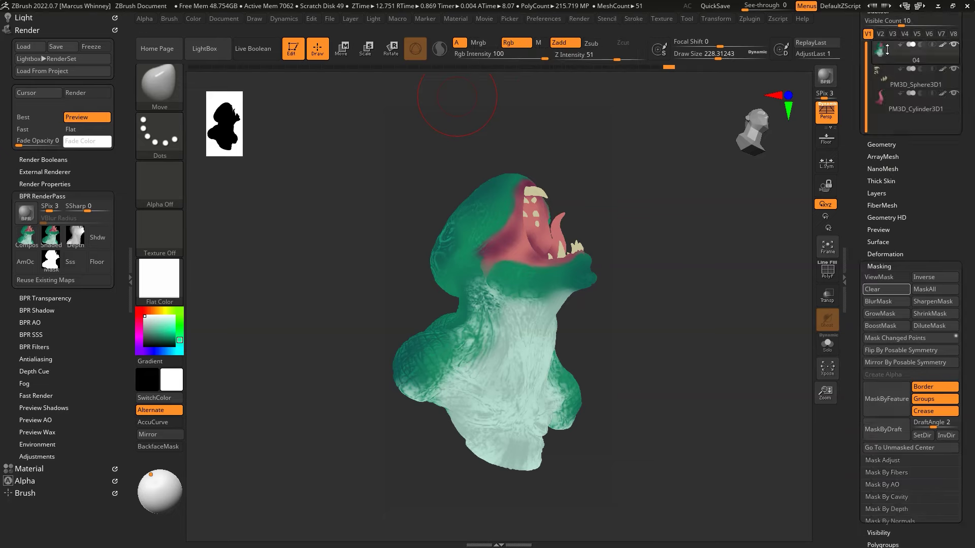
left_click(159, 278)
left_click(758, 139)
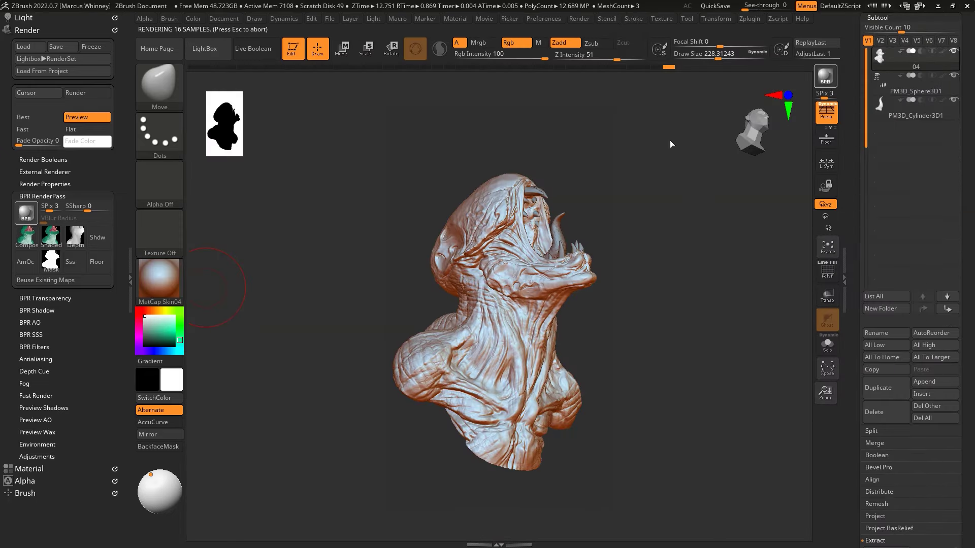
left_click(160, 278)
left_click(818, 145)
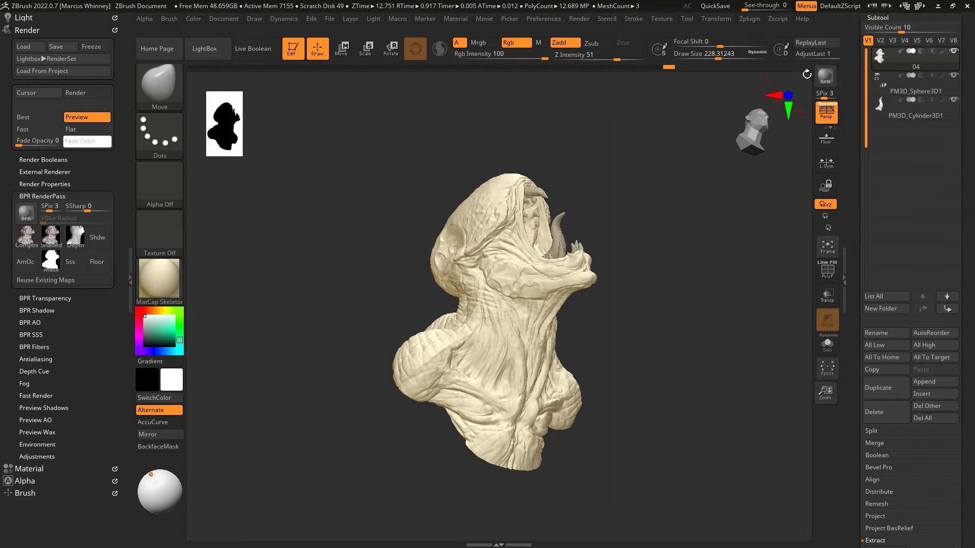
Step: Apply the al_normal_map, sl_gold_2 and dark Blinn materials in turn
left_click(159, 278)
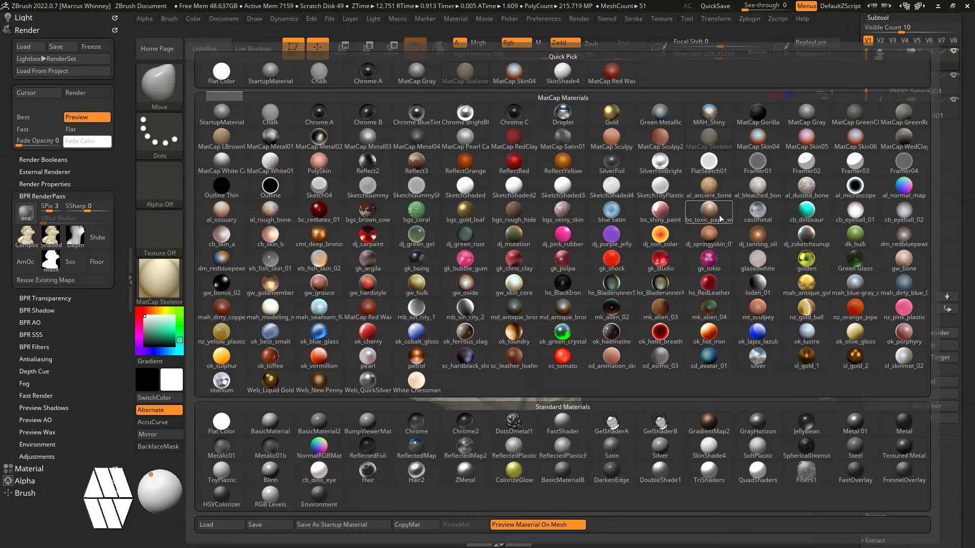
left_click(820, 58)
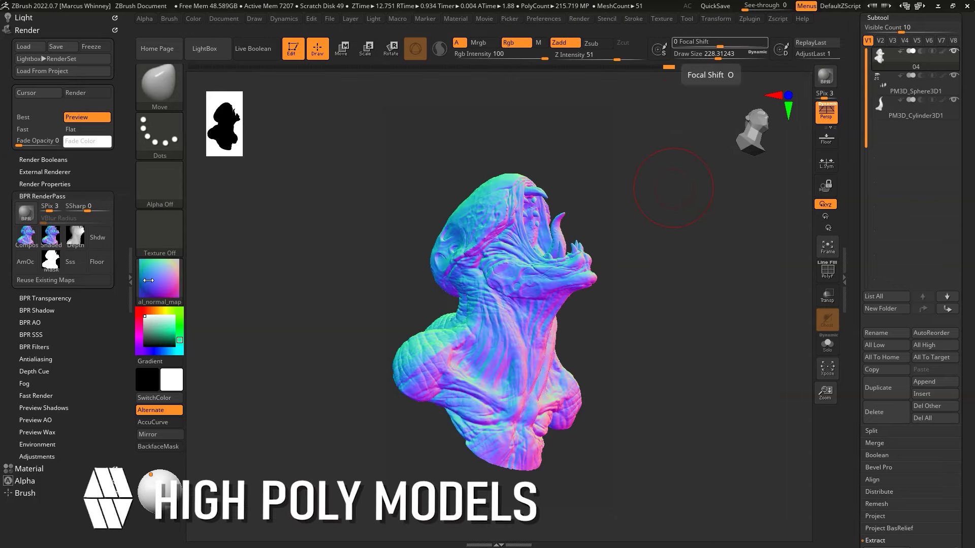
left_click(159, 278)
left_click(740, 156)
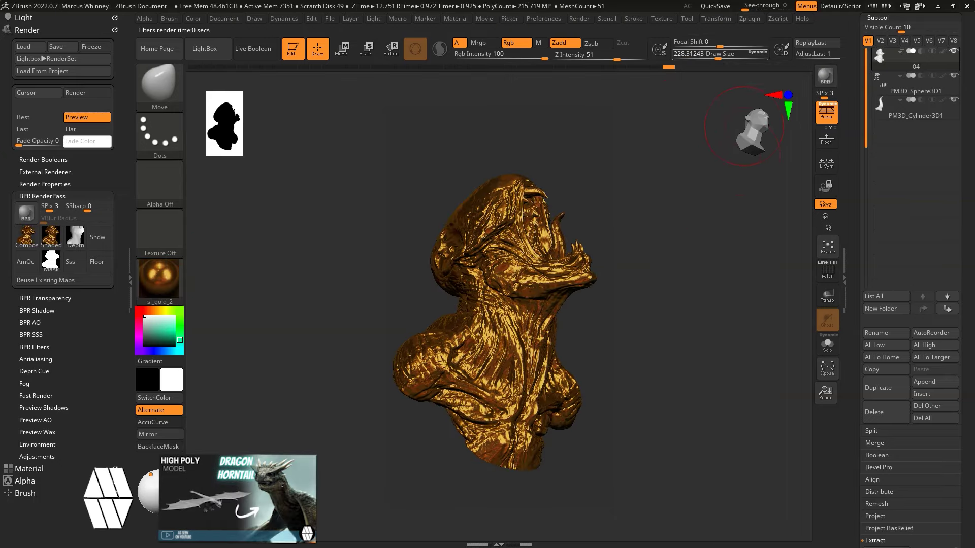
key("m")
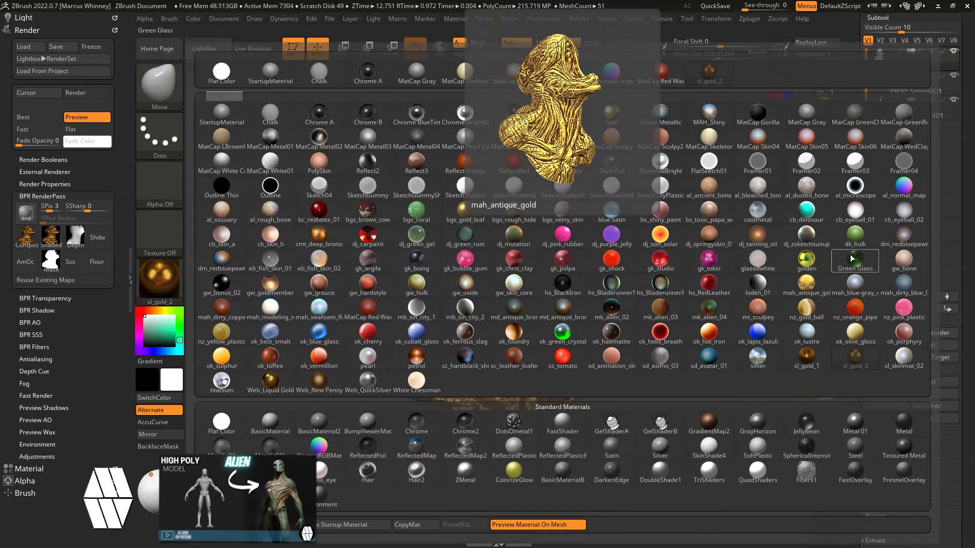
left_click(853, 259)
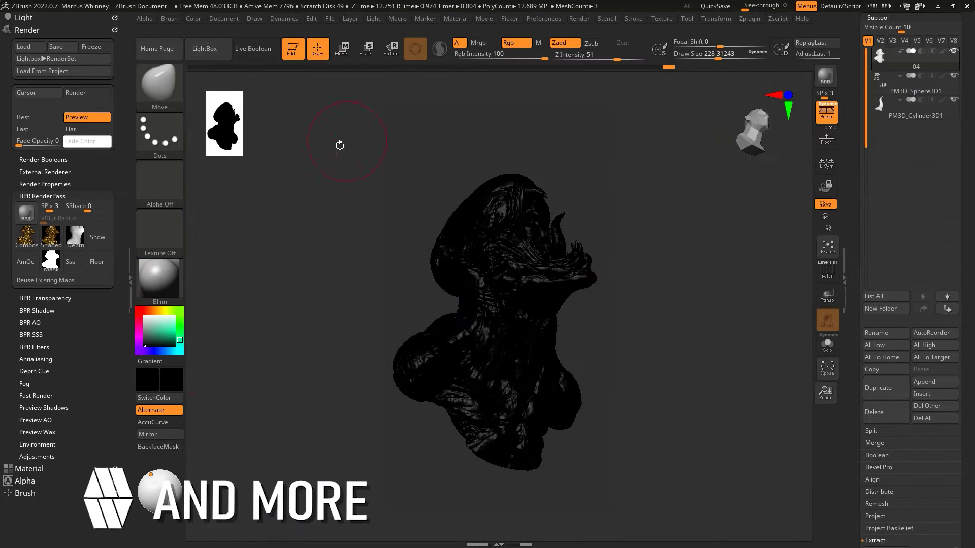
Step: Raise the light intensity to about 3.37 and re-render
left_click(23, 18)
left_click_drag(87, 116, 92, 115)
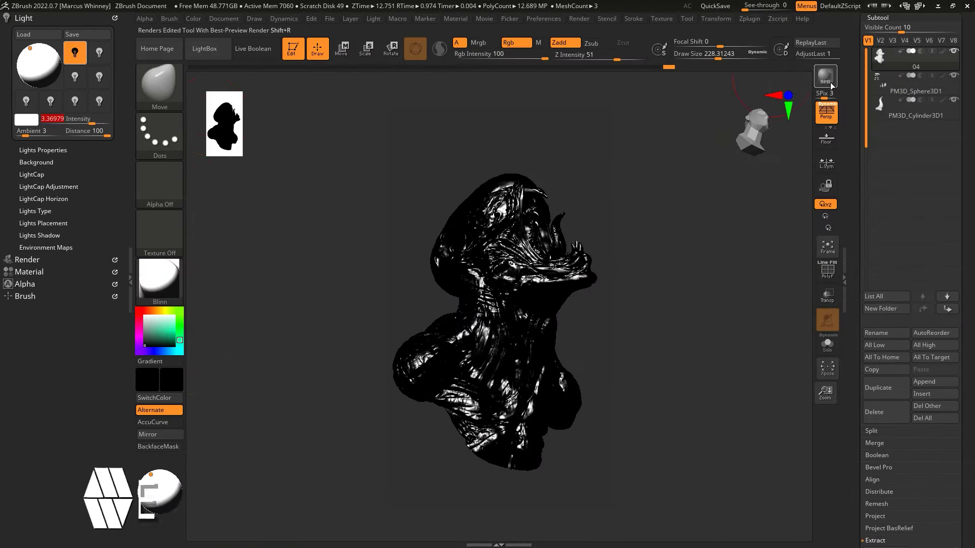
left_click(27, 260)
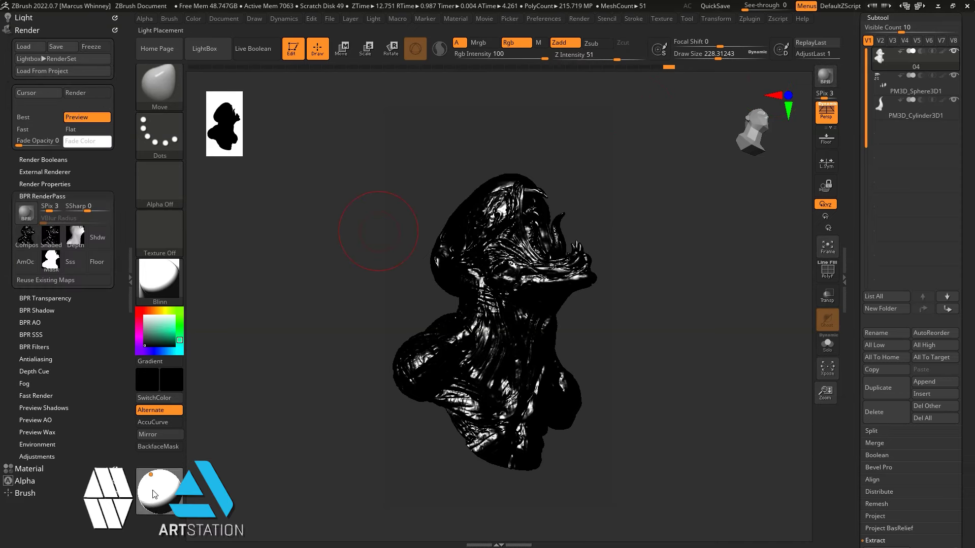
key("shift+r")
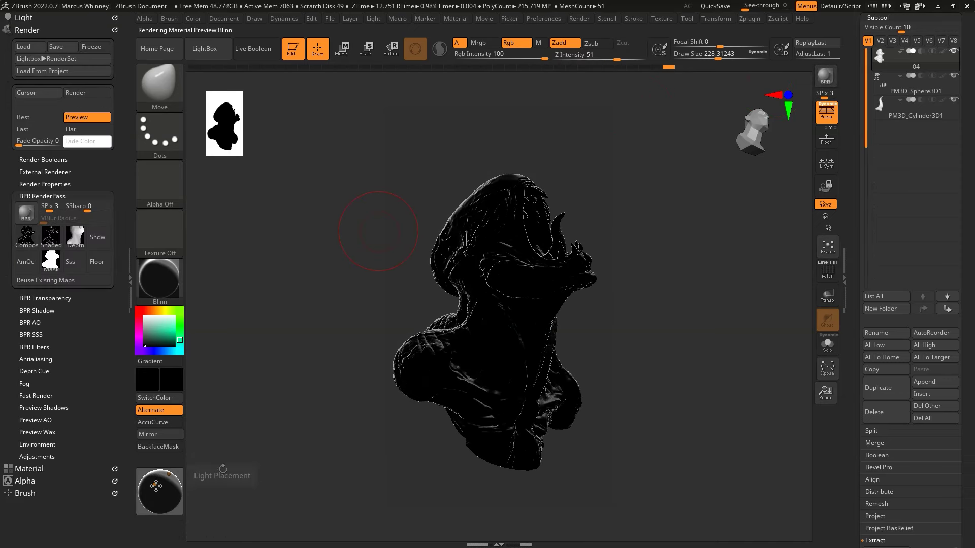
Step: Lower the light intensity slightly, keep it frontal, and set the material colour white
left_click(23, 17)
left_click_drag(78, 118, 76, 119)
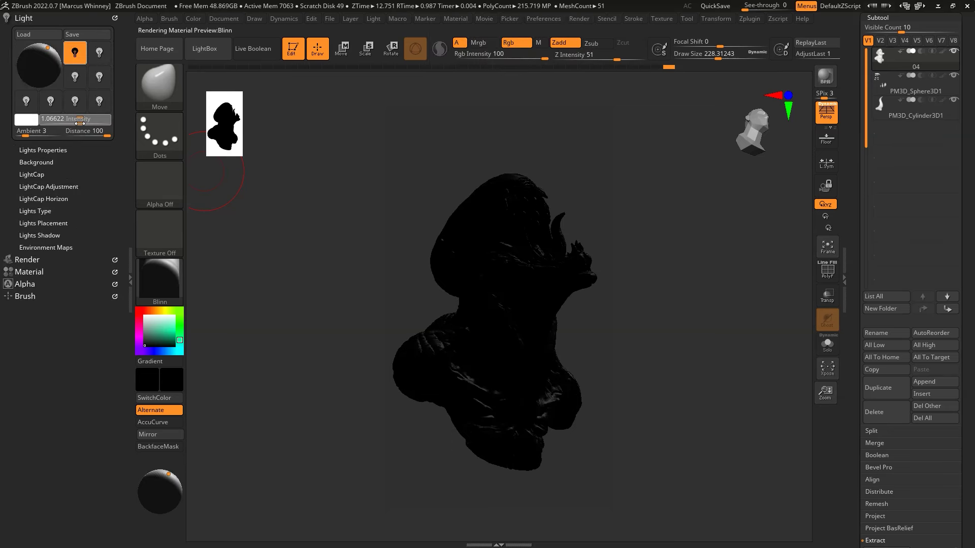
left_click(40, 60)
left_click(145, 316)
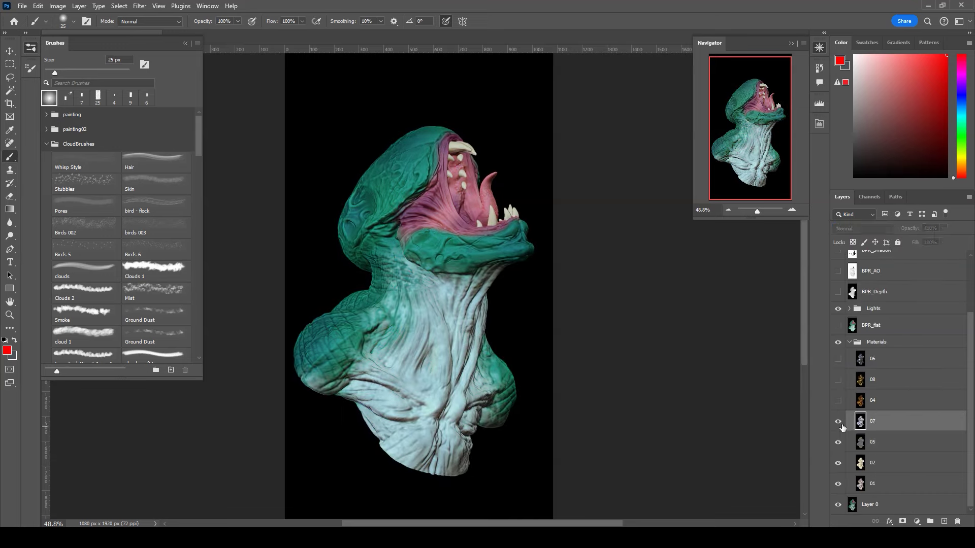
Step: Blend the light layer in Screen, show light layer 02, and set BPR_Depth to 74% opacity
left_click(863, 228)
left_click(863, 228)
left_click(863, 324)
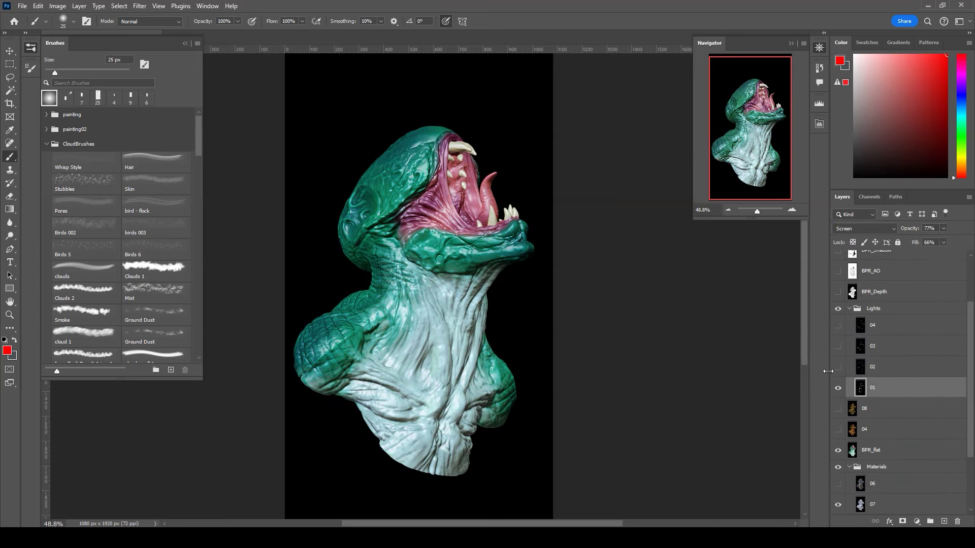
left_click(837, 367)
left_click(888, 366)
left_click(943, 229)
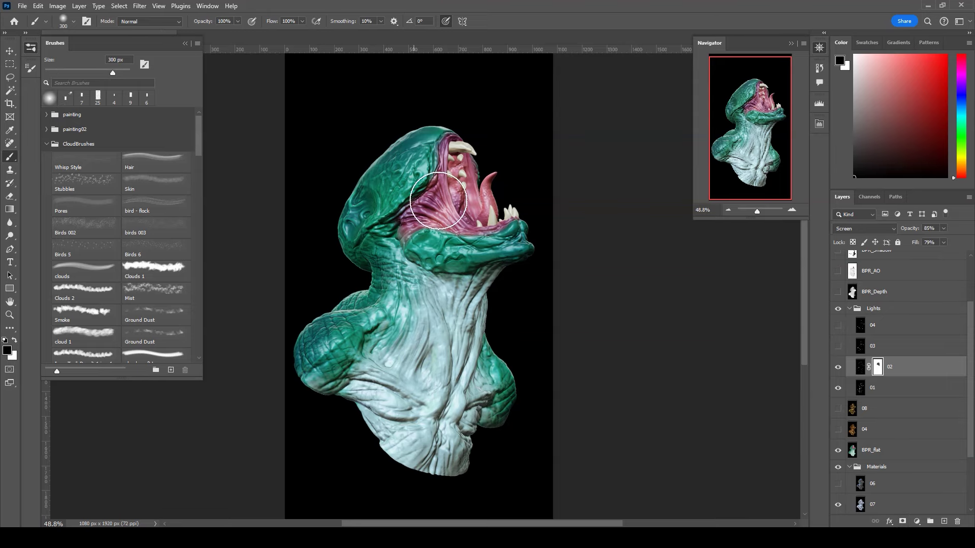
left_click_drag(943, 228, 931, 240)
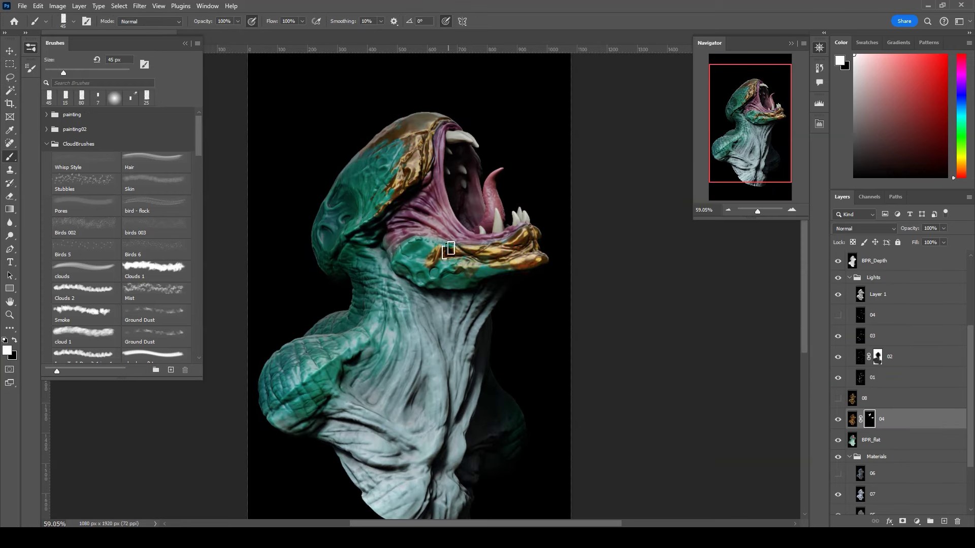
scroll(488, 340, "down", 2, "alt")
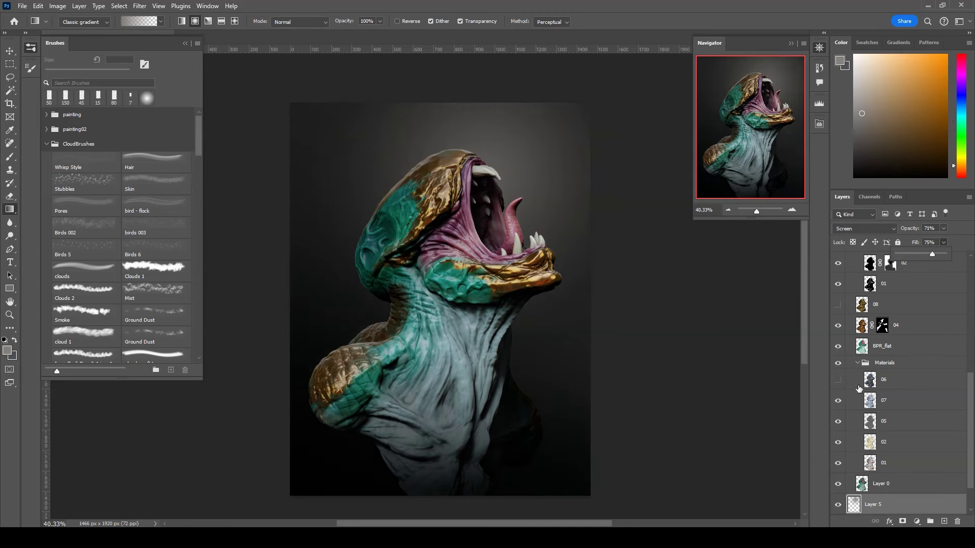
Step: Darken Layer 0 to Hue/Saturation lightness -26
scroll(894, 406, "down", 1)
left_click(881, 462)
left_click(57, 5)
left_click(304, 96)
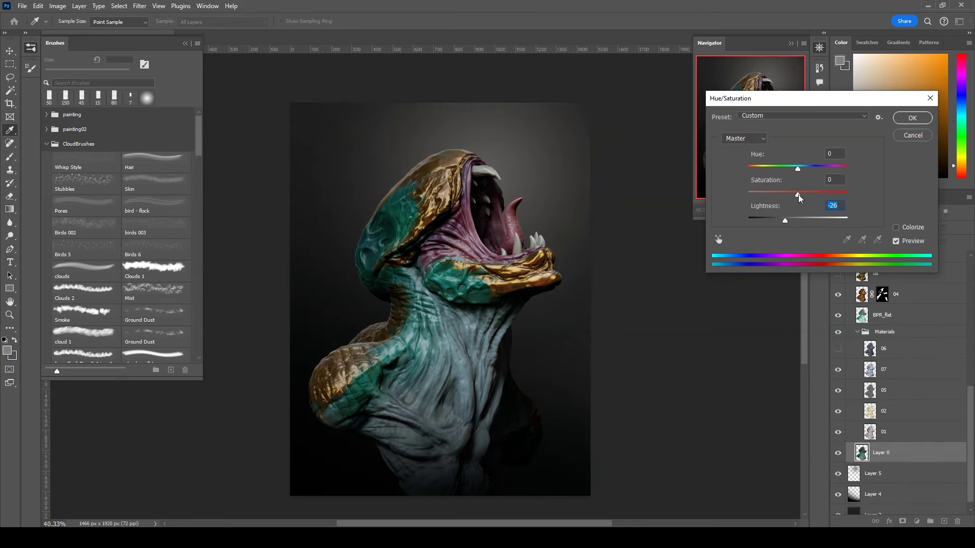
left_click(896, 116)
Step: Adjust BPR_flat's hue/saturation and invert the layer 7 mask to hide it
left_click(882, 315)
key("ctrl+u")
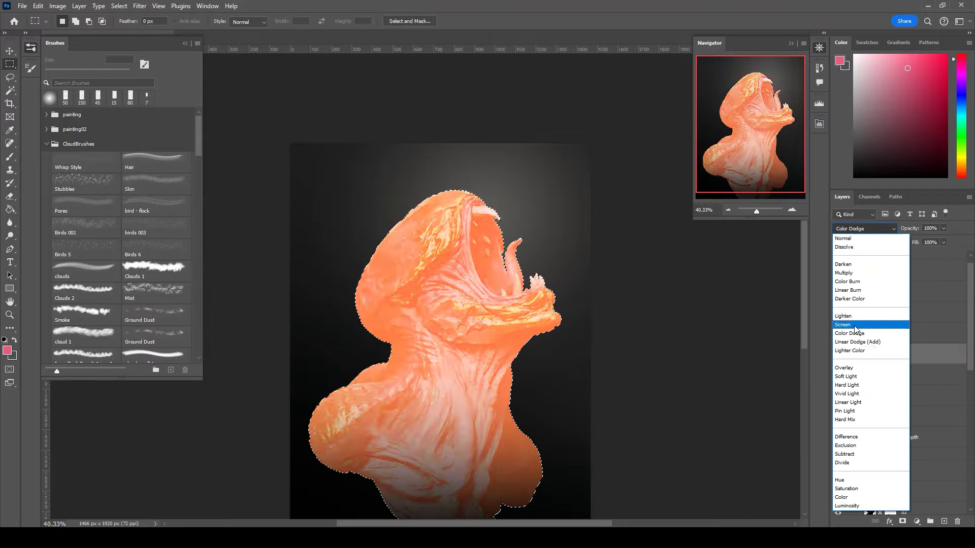
key("ctrl+i")
key("b")
key("x")
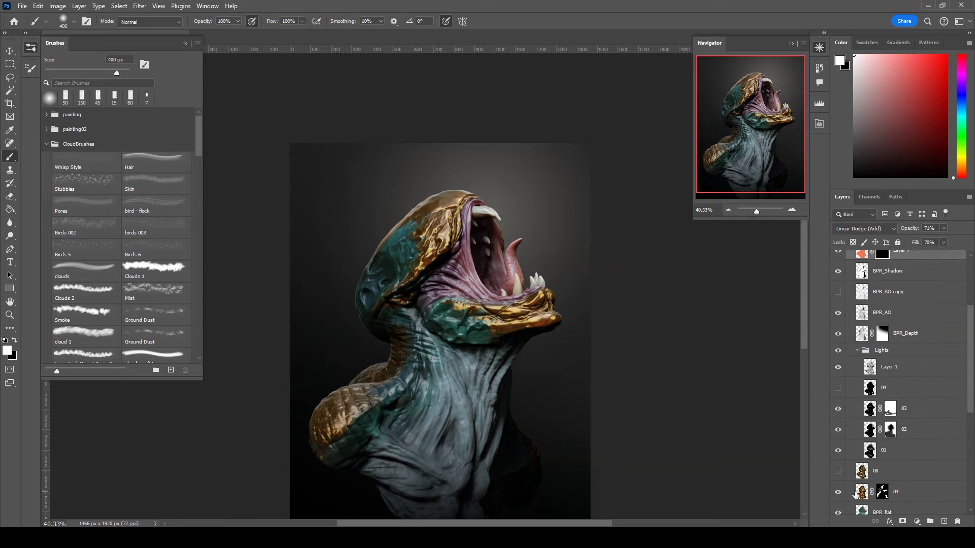
Step: Blend the colour layer as Overlay, show the 04 layer and hide the 01 light layer
left_click(863, 229)
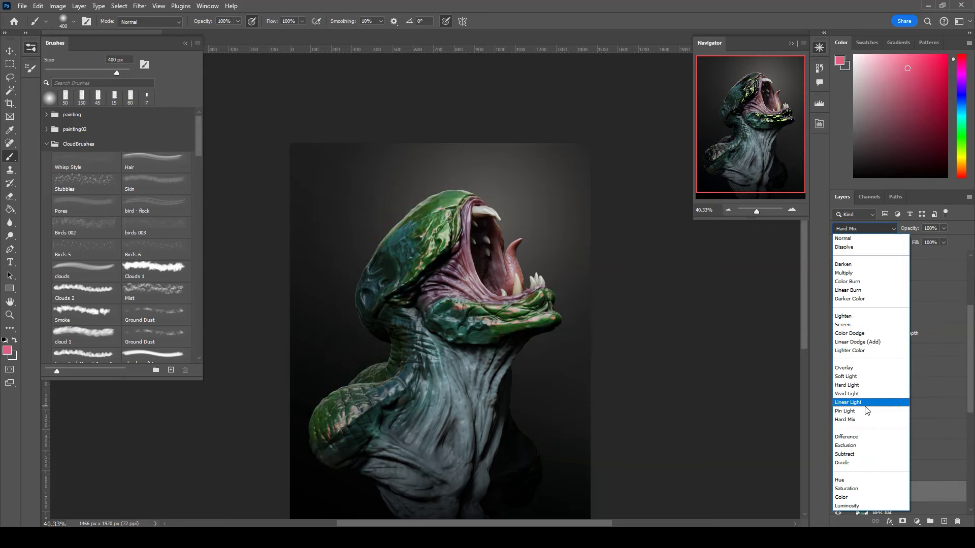
left_click(847, 505)
left_click(863, 229)
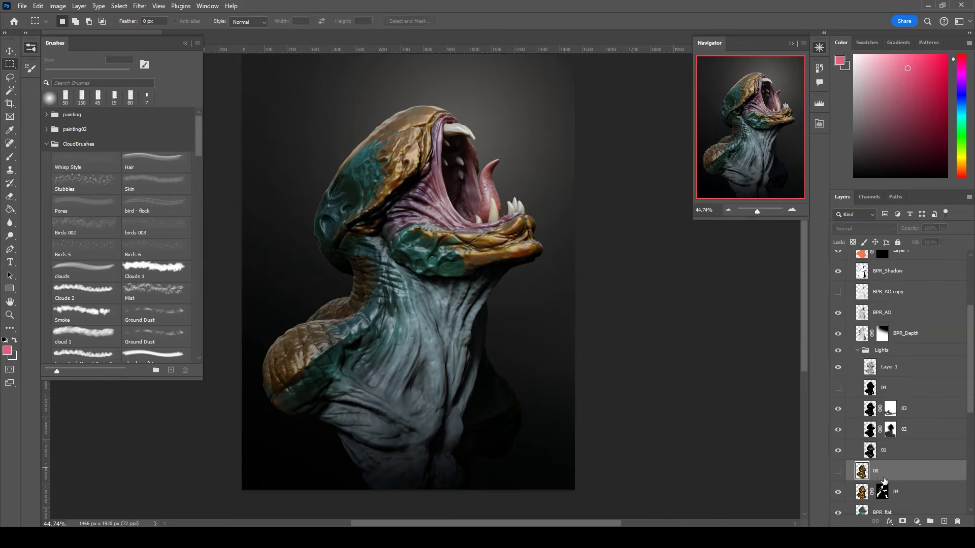
left_click(863, 228)
left_click(843, 367)
left_click(842, 228)
left_click(853, 341)
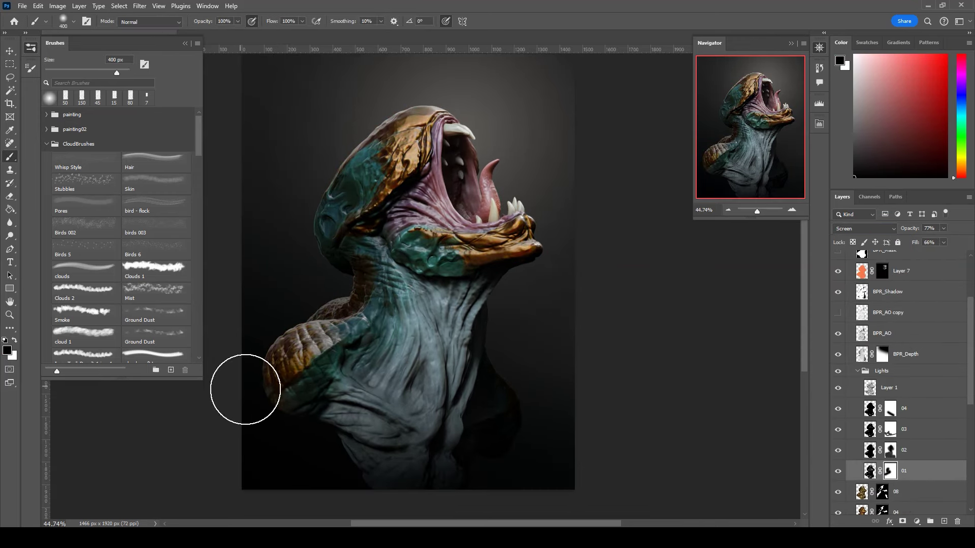
Step: Select Layer 8 and load the Clouds 2 brush with a sampled dark tone
scroll(239, 384, "down", 1, "alt")
scroll(922, 319, "down", 5)
left_click(147, 96)
key("x")
scroll(359, 242, "up", 1, "alt")
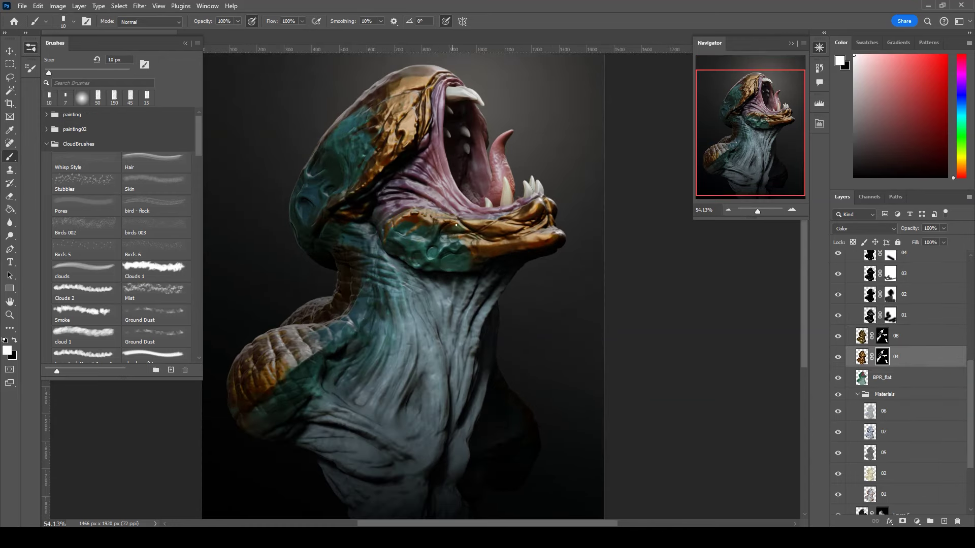
scroll(455, 233, "down", 2, "alt")
scroll(904, 381, "down", 4)
left_click(873, 463)
left_click(86, 293)
left_click(583, 262, "alt")
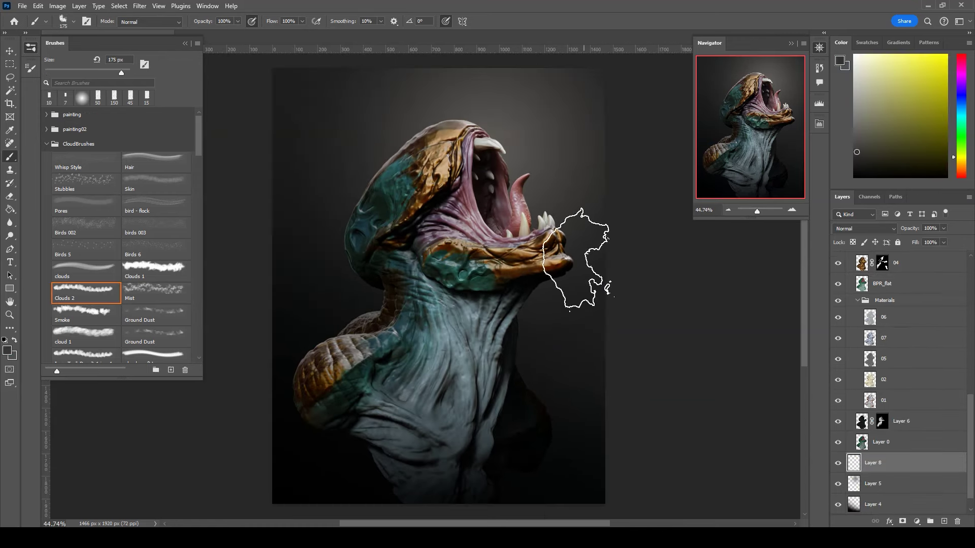
Step: Enlarge the Clouds 2 brush for broad strokes
scroll(583, 262, "down", 2, "alt")
key("bracketright")
key("bracketright")
key("bracketright")
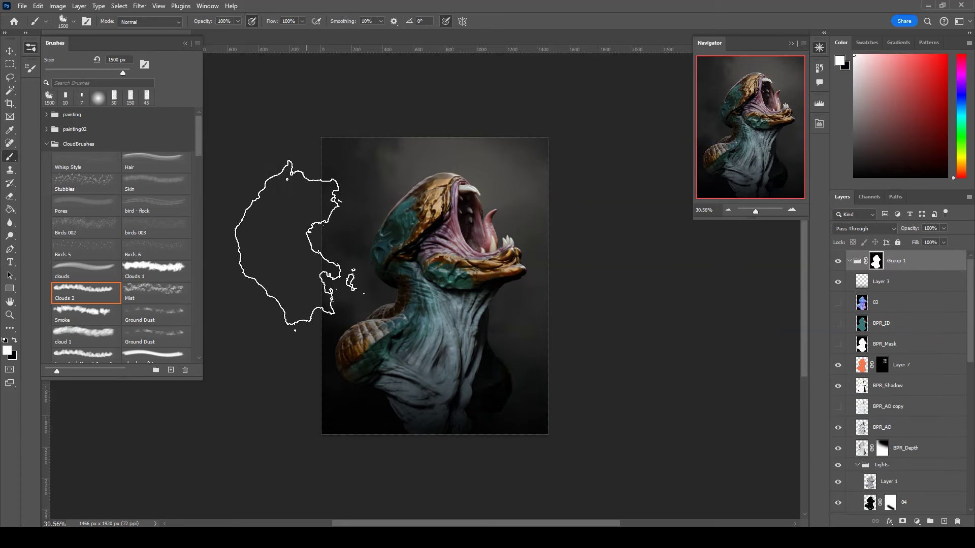
scroll(903, 381, "down", 3)
Step: Fill the background layer teal in Color blend mode and paint a thin saliva strand
left_click(894, 456)
key("g")
left_click(386, 243, "alt")
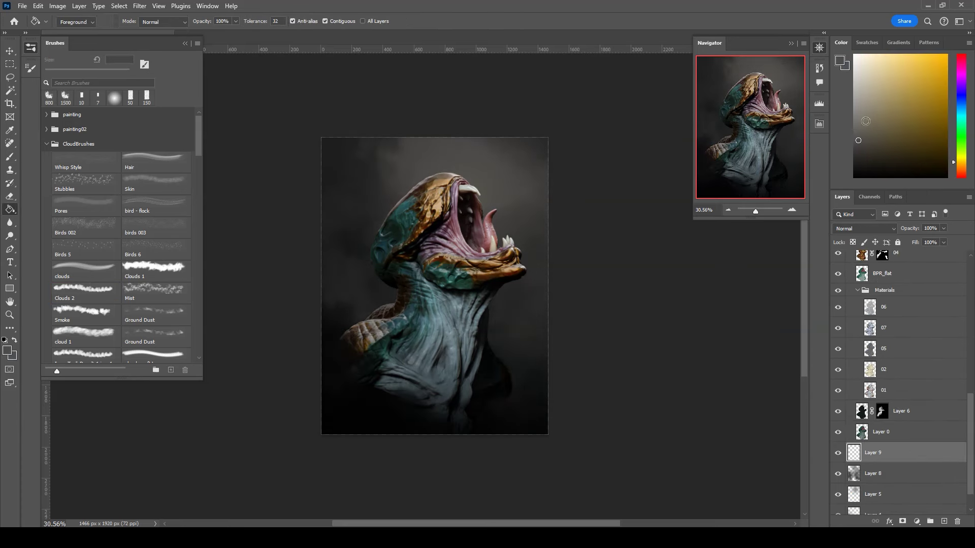
left_click(431, 304)
left_click(863, 229)
left_click(842, 497)
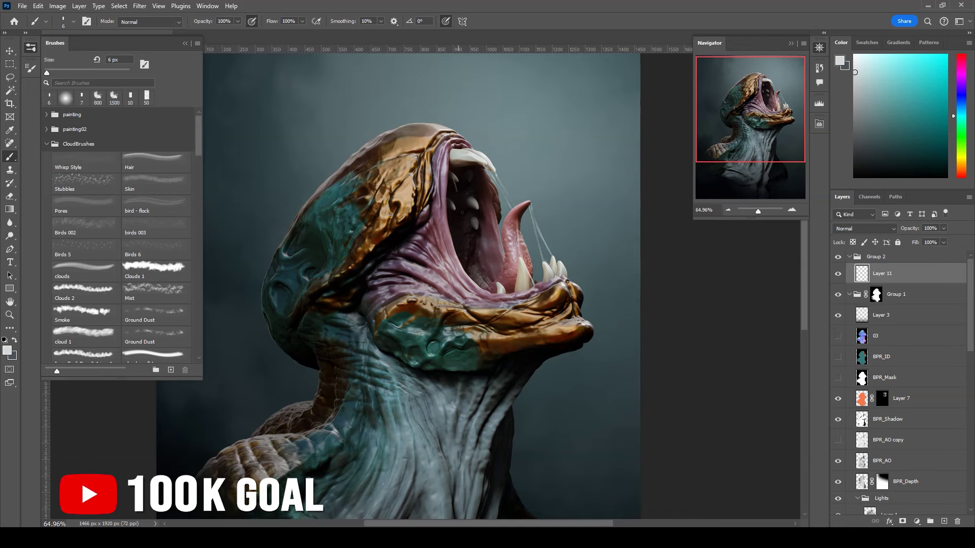
key("b")
left_click_drag(485, 290, 462, 215)
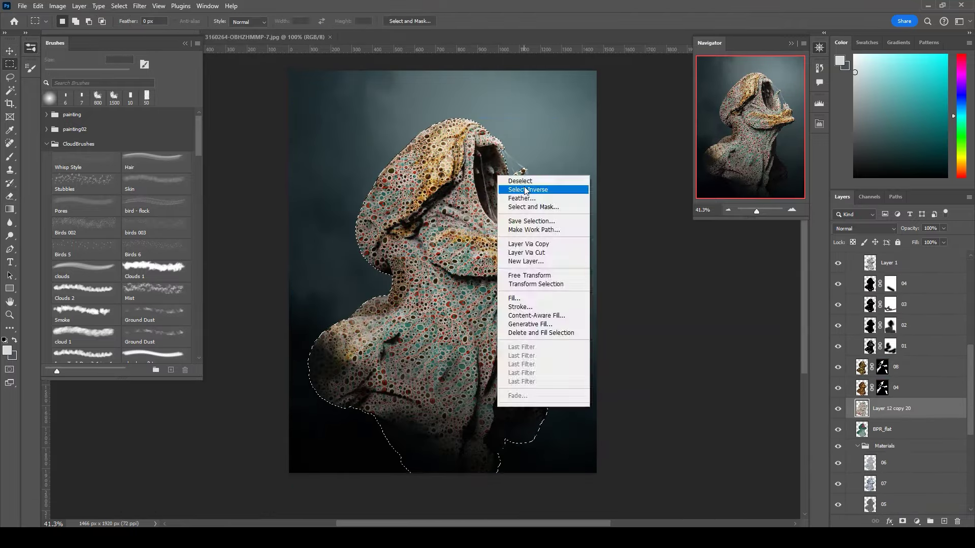
Step: Blend the clipped skin textures as Soft Light and Hard Light at 65% opacity
left_click(57, 6)
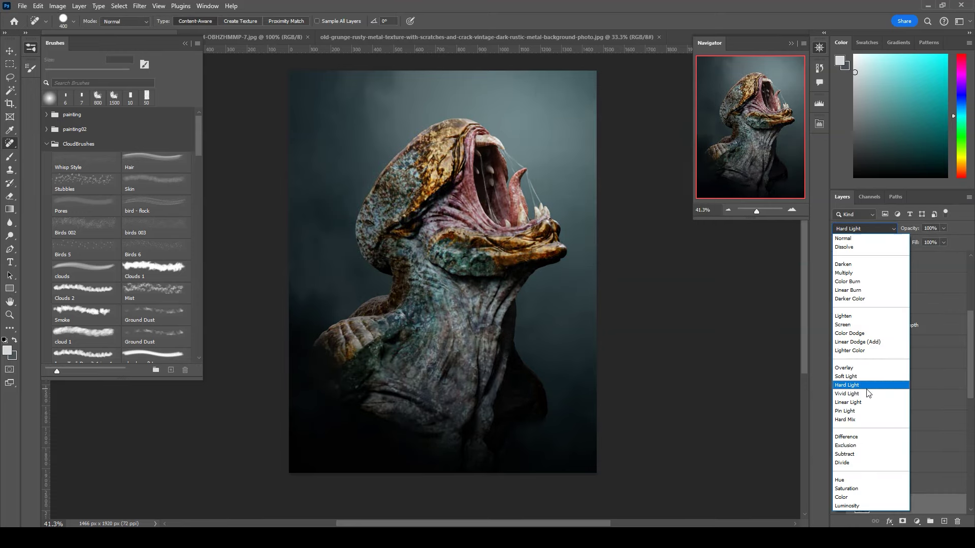
left_click(867, 378)
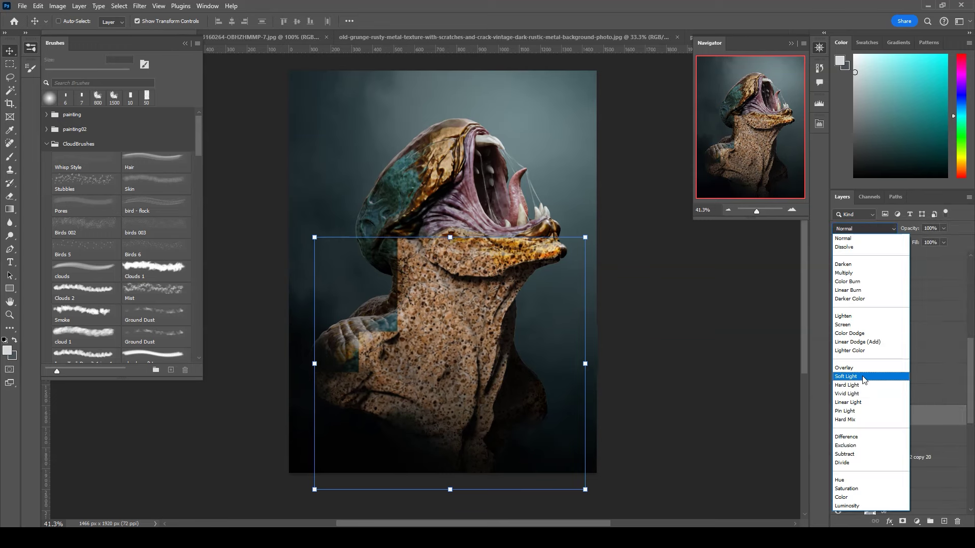
left_click(863, 385)
key("6")
Step: Hide the metal texture with an inverted mask and paint it back onto the neck in white
key("5")
key("d")
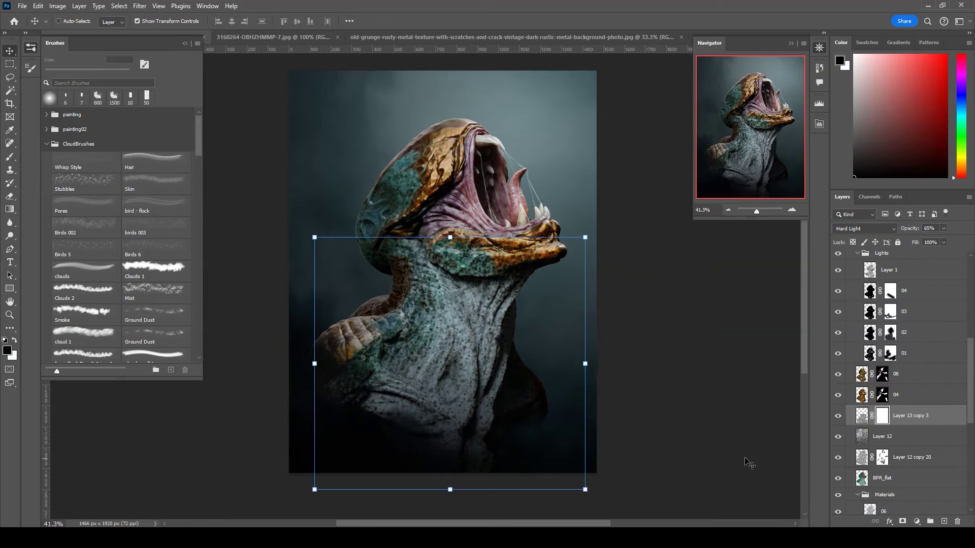
key("b")
key("ctrl+i")
key("x")
left_click_drag(432, 285, 380, 380)
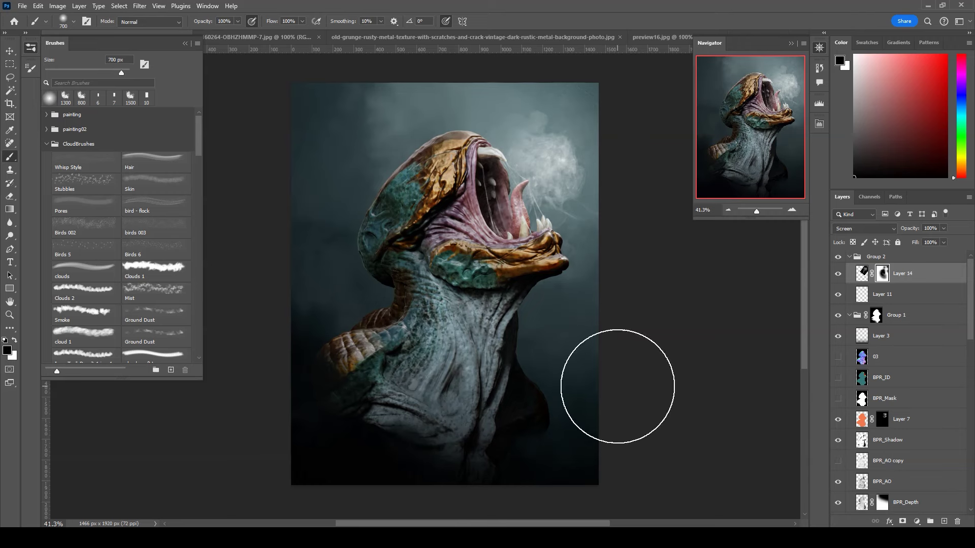
Step: Shift the smoke slightly left beside the mouth and turn the 08 light layer back on
key("v")
left_click_drag(564, 165, 538, 161)
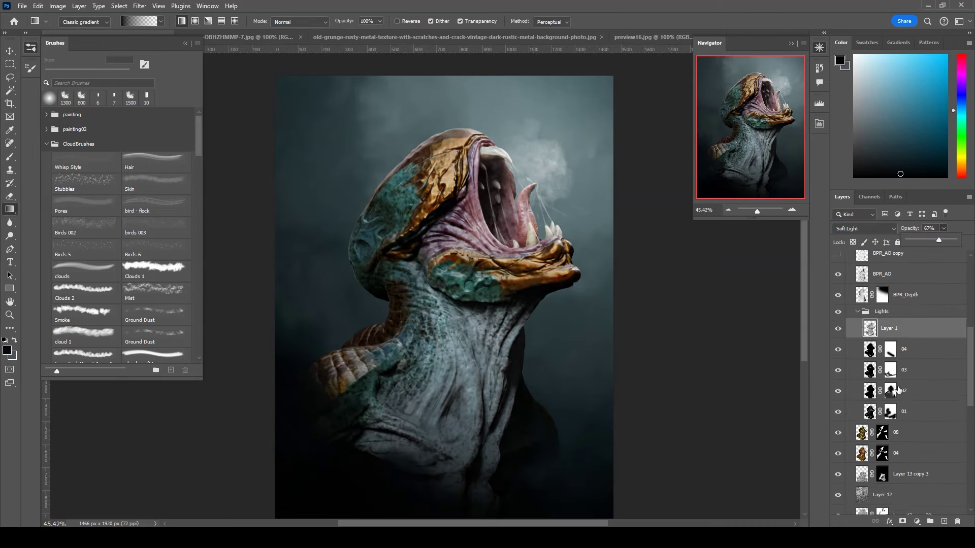
left_click(838, 280)
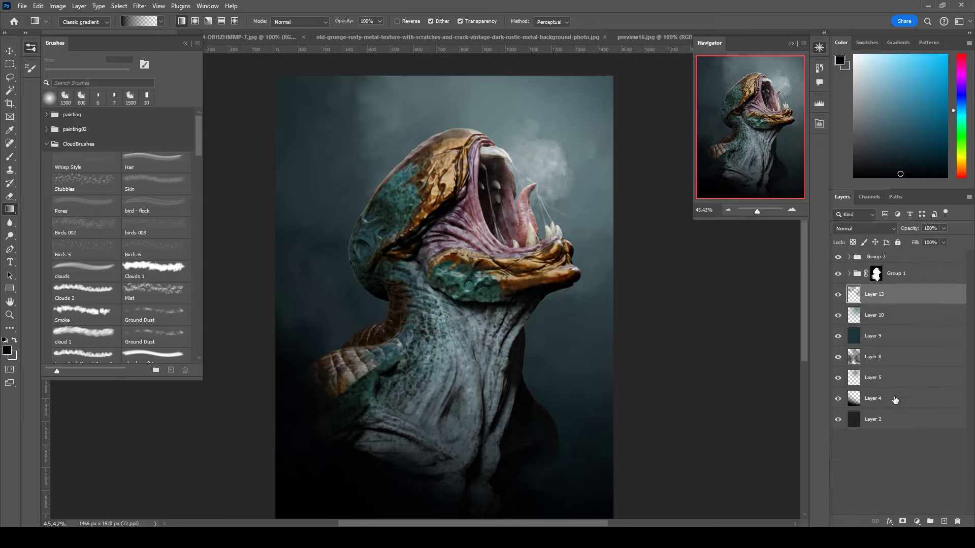
Step: Group all the artwork layers, neutralise the teal cast with a grey point, and add Exposure
key("ctrl+alt+a")
left_click(931, 521)
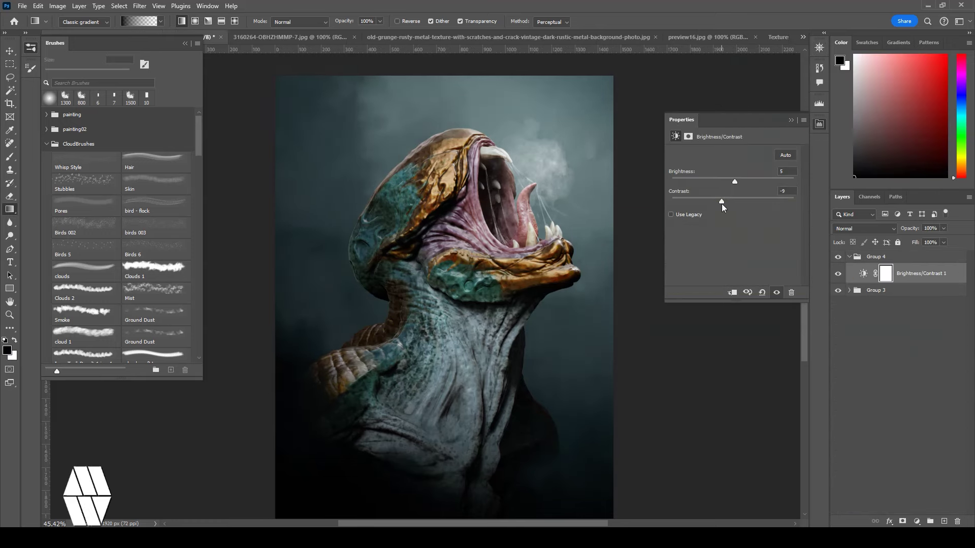
left_click(506, 150)
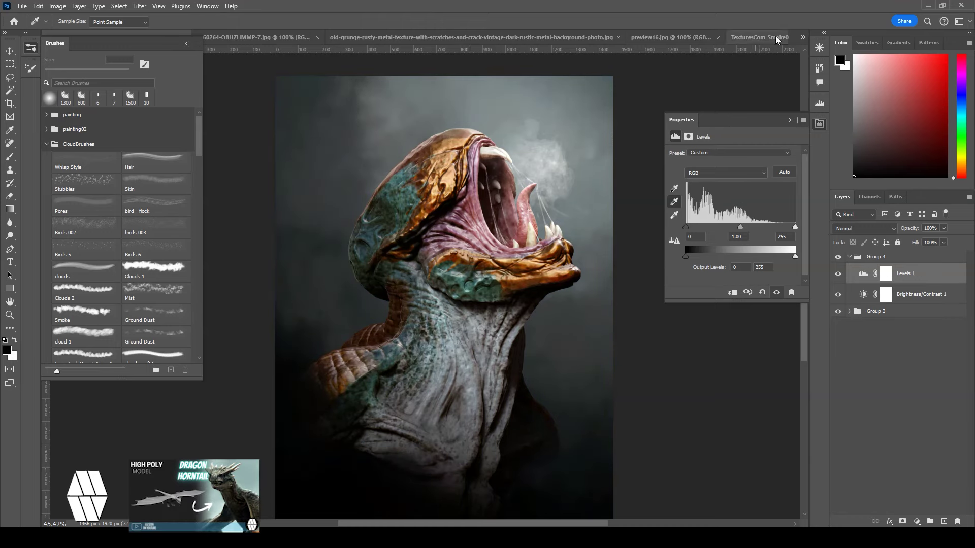
left_click(916, 522)
left_click(863, 409)
Step: Add a Color Lookup adjustment, comparing 3D LUT looks to settle on TensionGreen
left_click(916, 521)
left_click(869, 487)
left_click(751, 154)
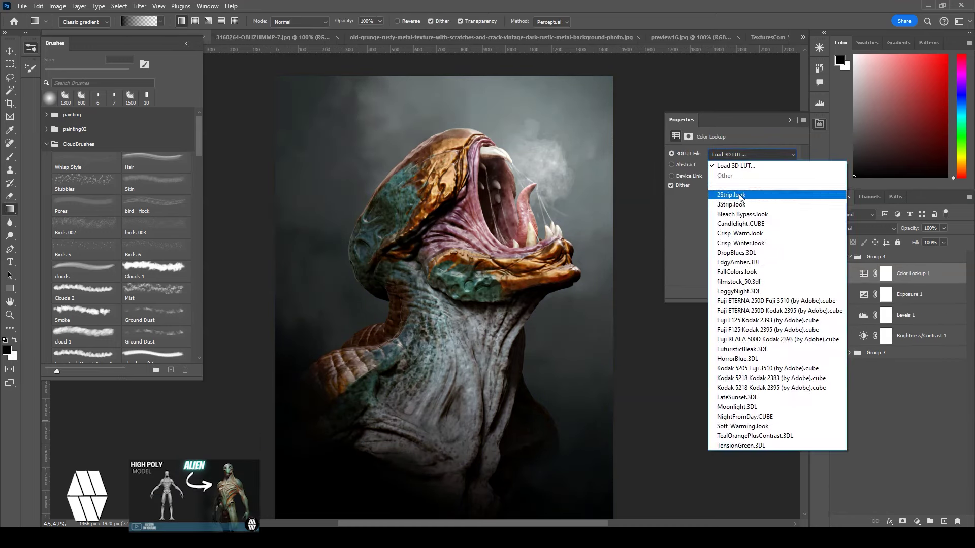
key("Return")
key("Down")
key("Down")
key("Down")
key("Down")
key("Down")
key("Down")
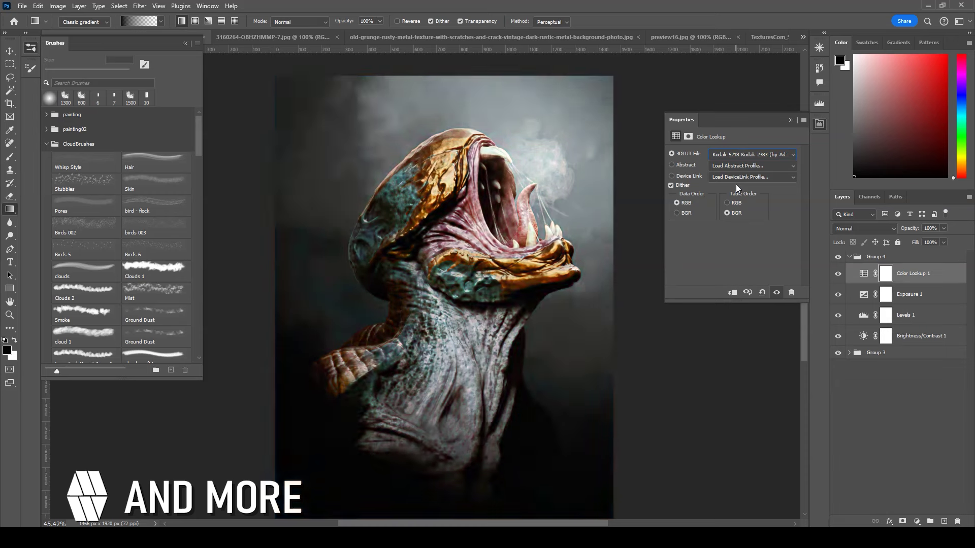
key("Down")
Step: Add Hue/Saturation, an Underwater Photo Filter at 70% opacity, and a second Levels adjustment
left_click(916, 522)
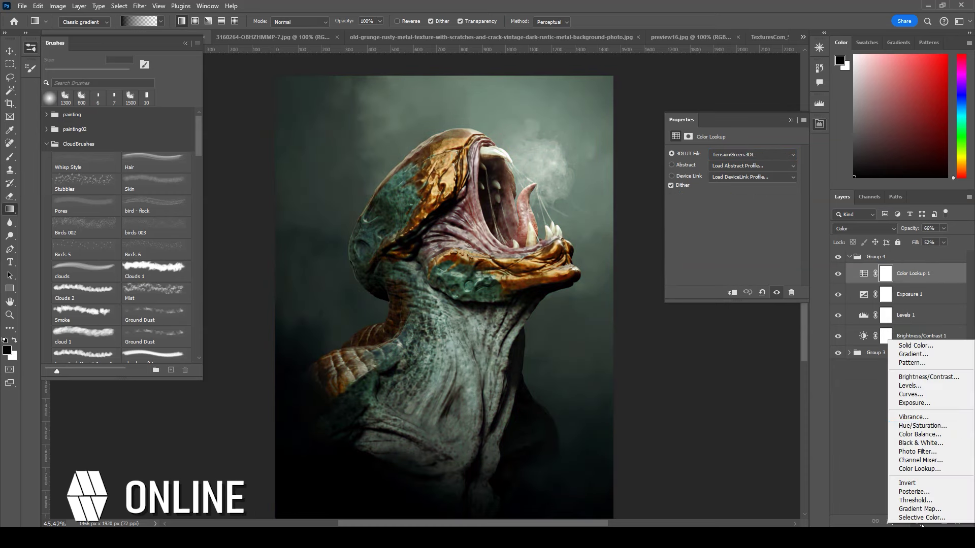
left_click(923, 425)
left_click(917, 521)
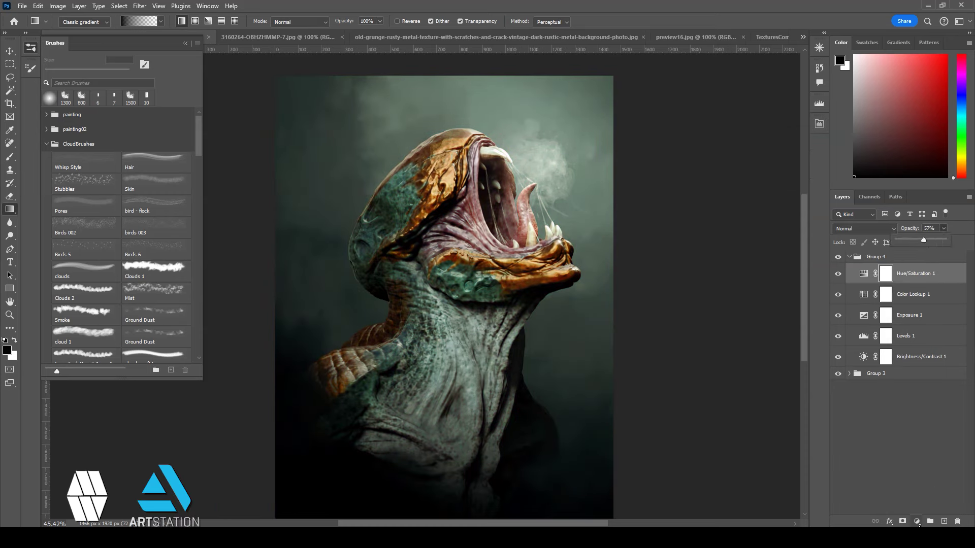
left_click(921, 452)
key("Down")
key("Down")
key("Down")
key("Down")
key("Down")
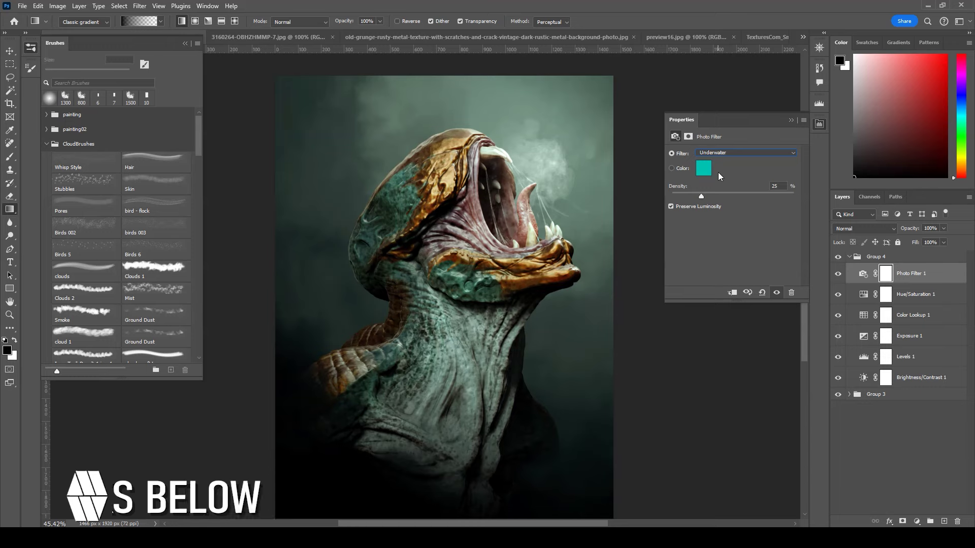
key("Down")
left_click_drag(943, 228, 930, 246)
left_click(916, 521)
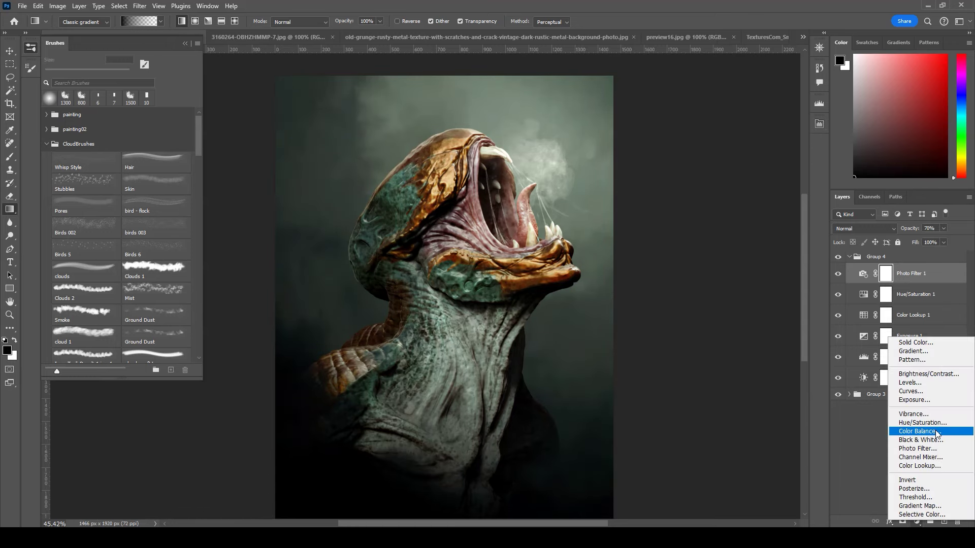
left_click(910, 382)
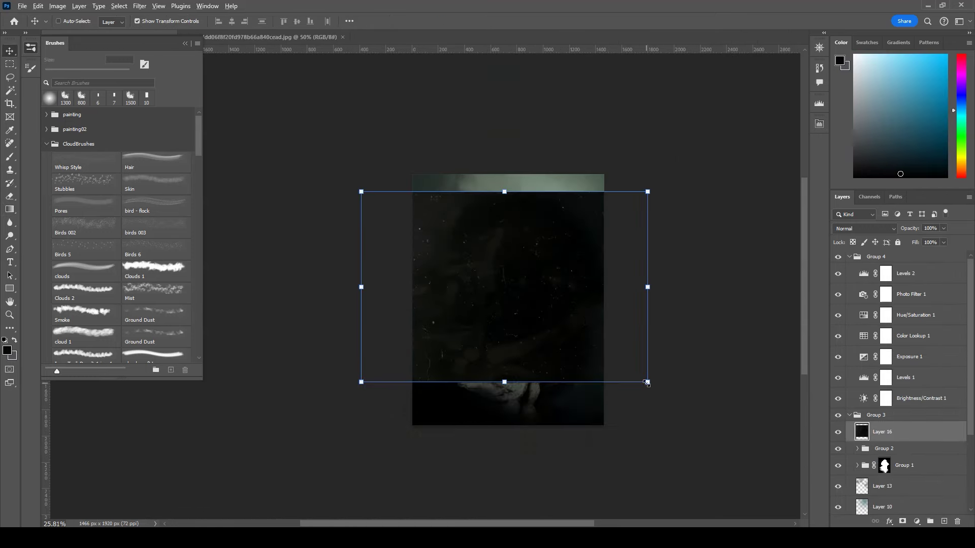
Step: Set the dust texture to Color Dodge, merge Group 3 into a copy, and apply Smart Sharpen
left_click(853, 334)
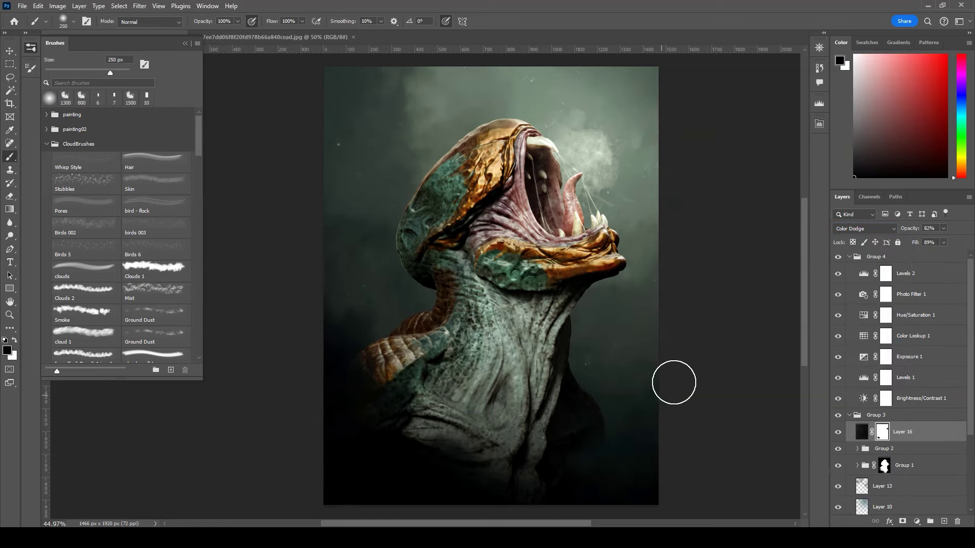
right_click(876, 415)
left_click(833, 206)
left_click(140, 6)
left_click(294, 239)
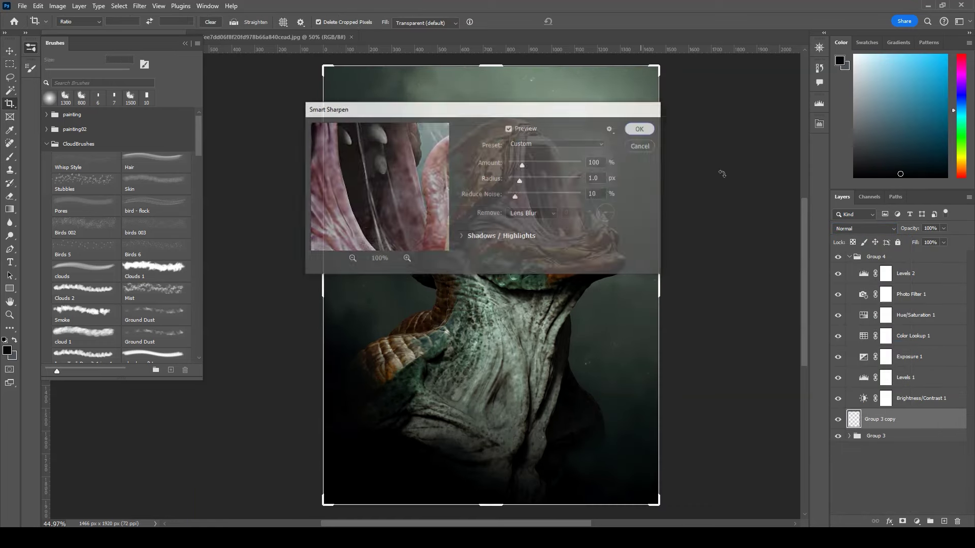